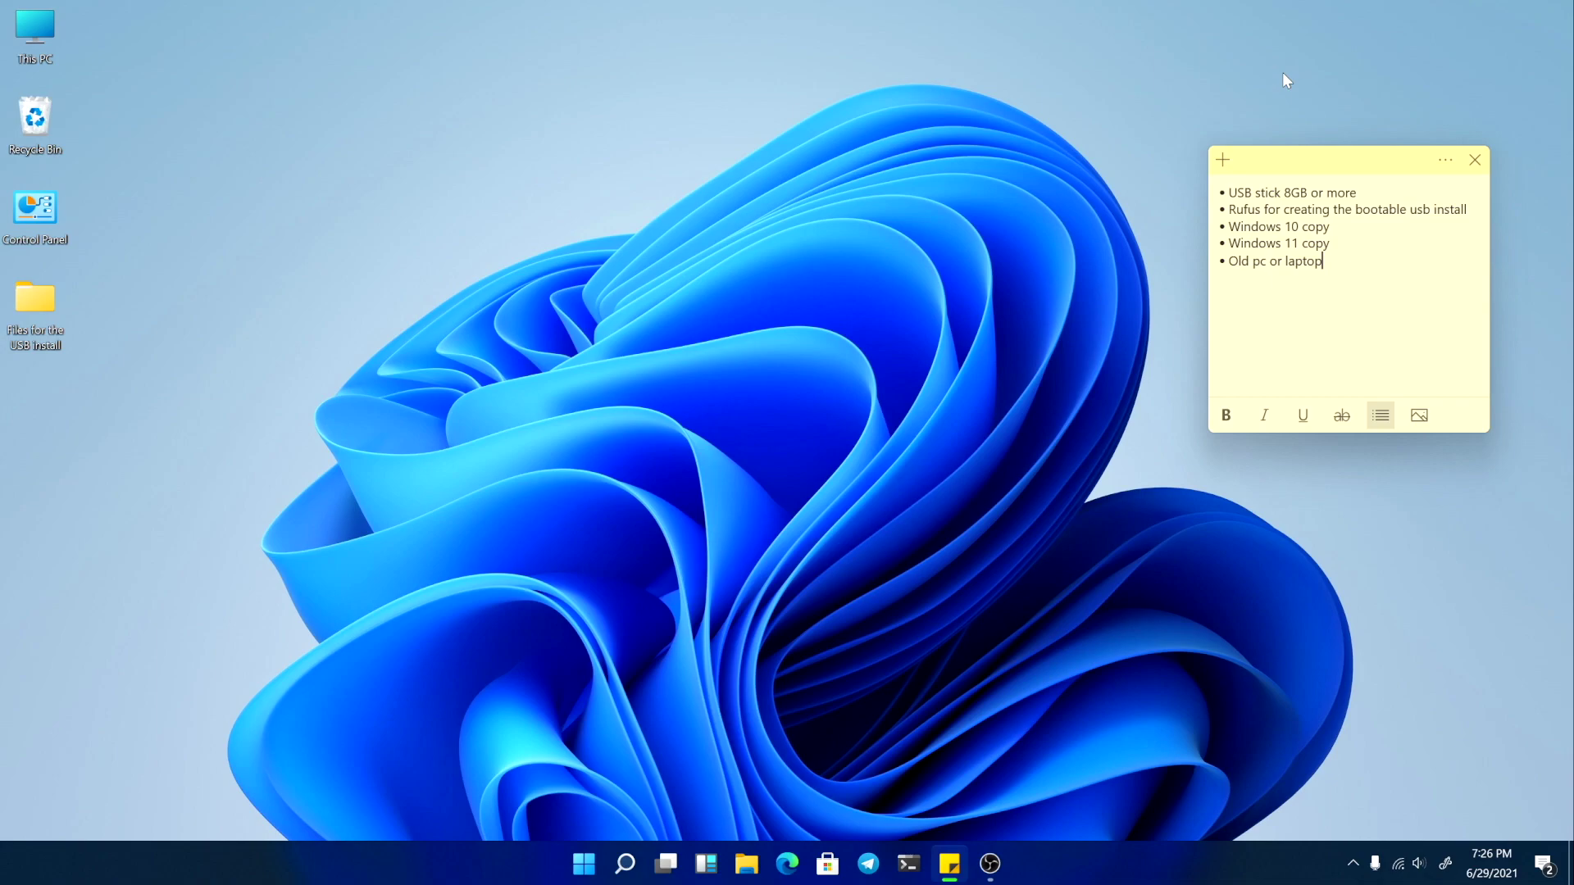
Go through the sticky note's requirements list, from the USB stick and Rufus to the Windows copies and old PC.
right_click(1319, 76)
click(1294, 164)
drag(1294, 163, 289, 124)
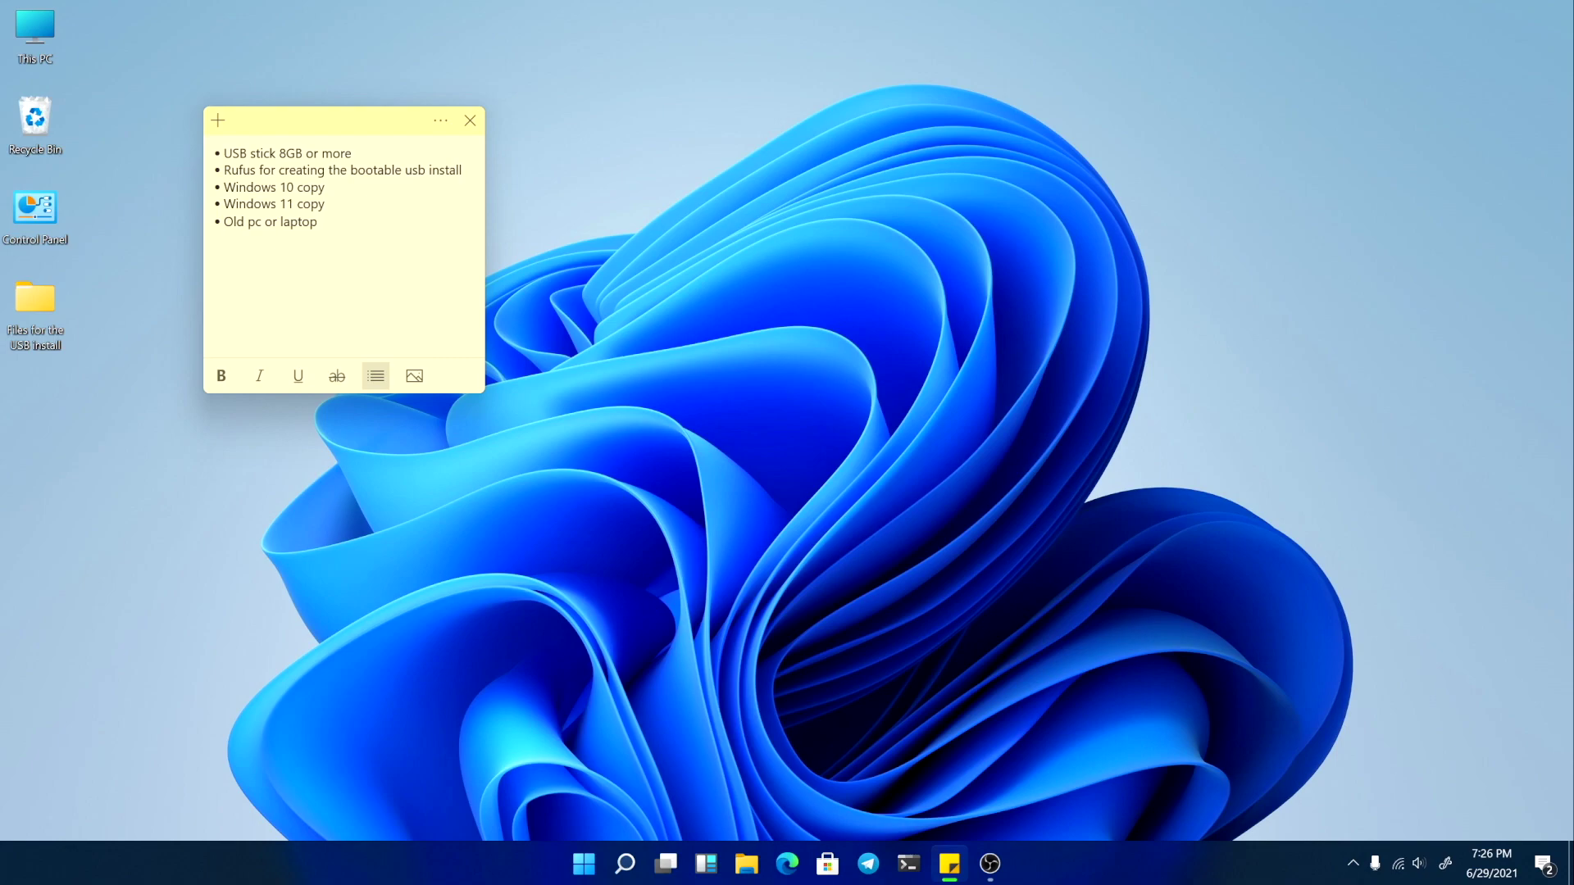
drag(279, 153, 357, 127)
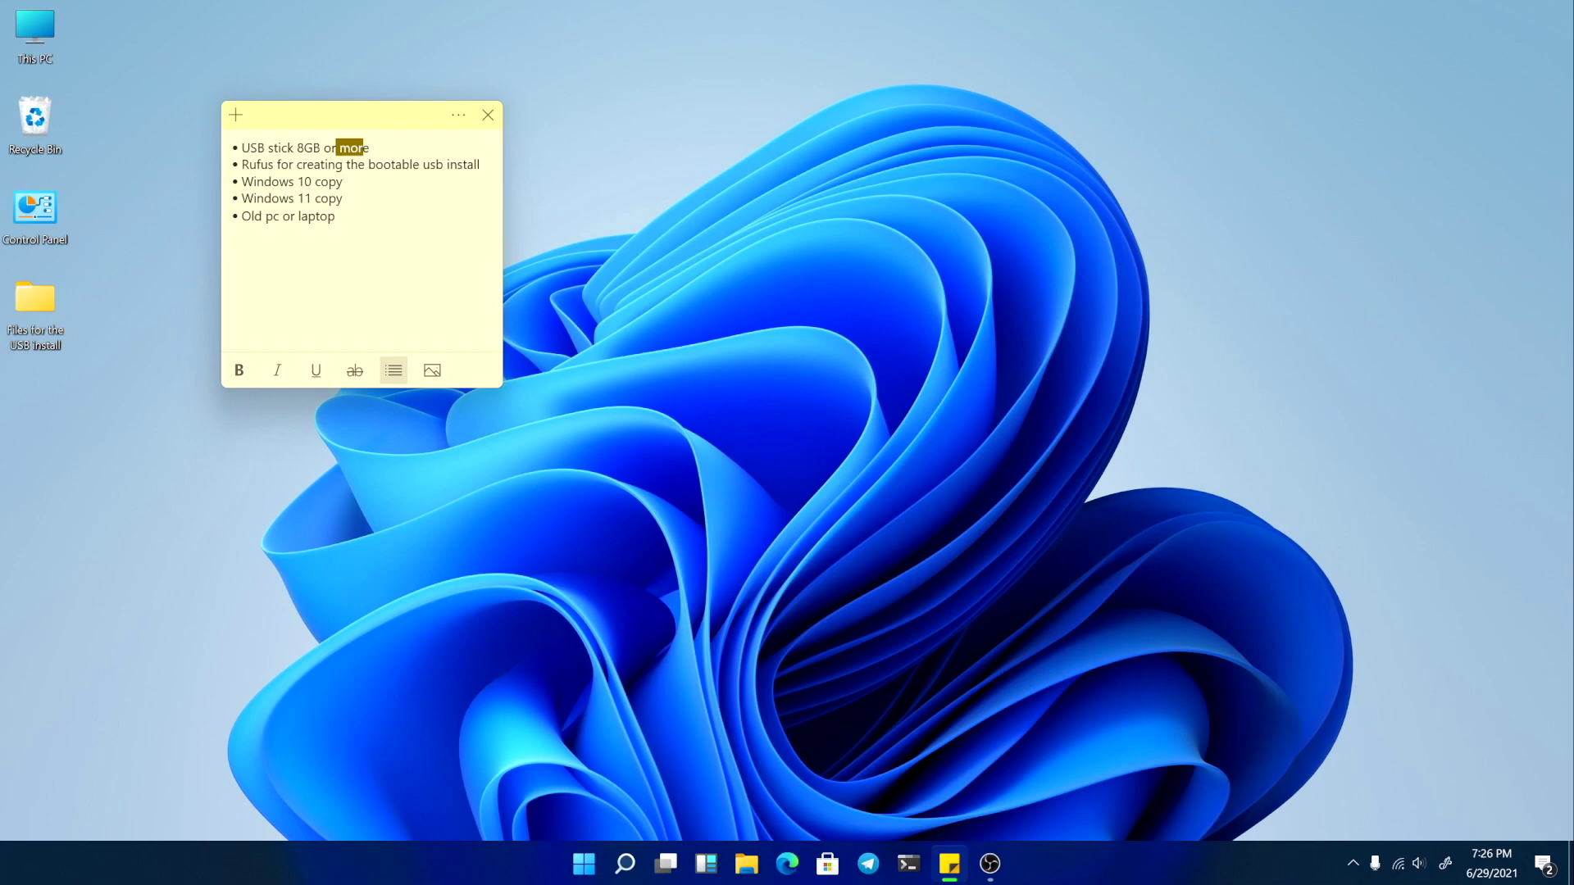
drag(382, 121, 415, 110)
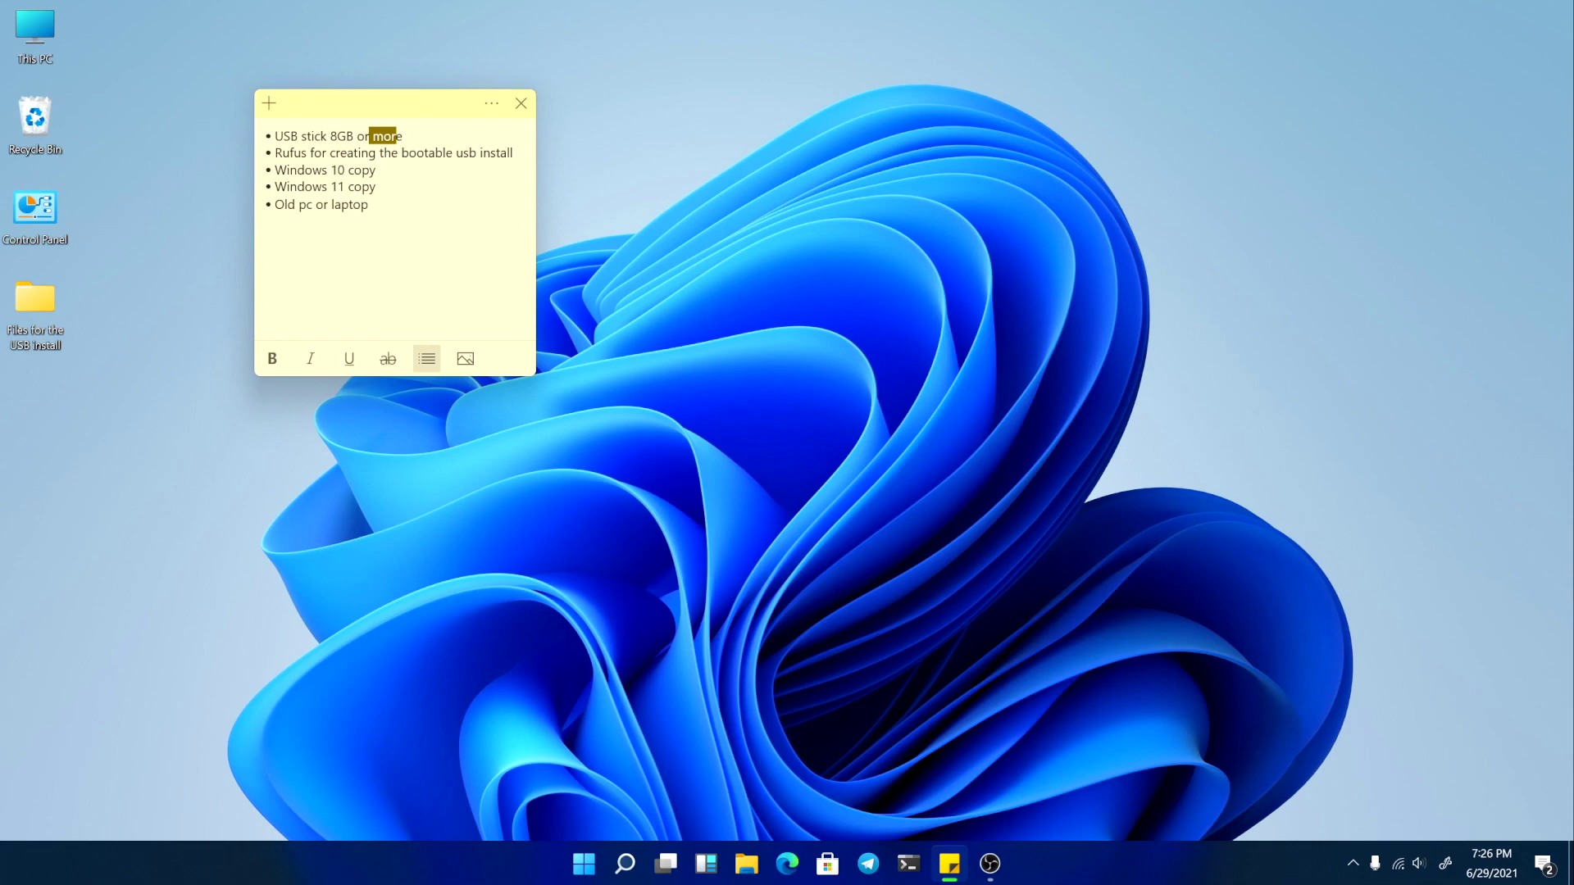
triple_click(326, 170)
click(370, 204)
triple_click(326, 187)
click(370, 204)
drag(275, 204, 370, 204)
click(369, 204)
Move the sticky note away from the desktop icons.
drag(393, 110, 1123, 100)
click(178, 282)
click(927, 66)
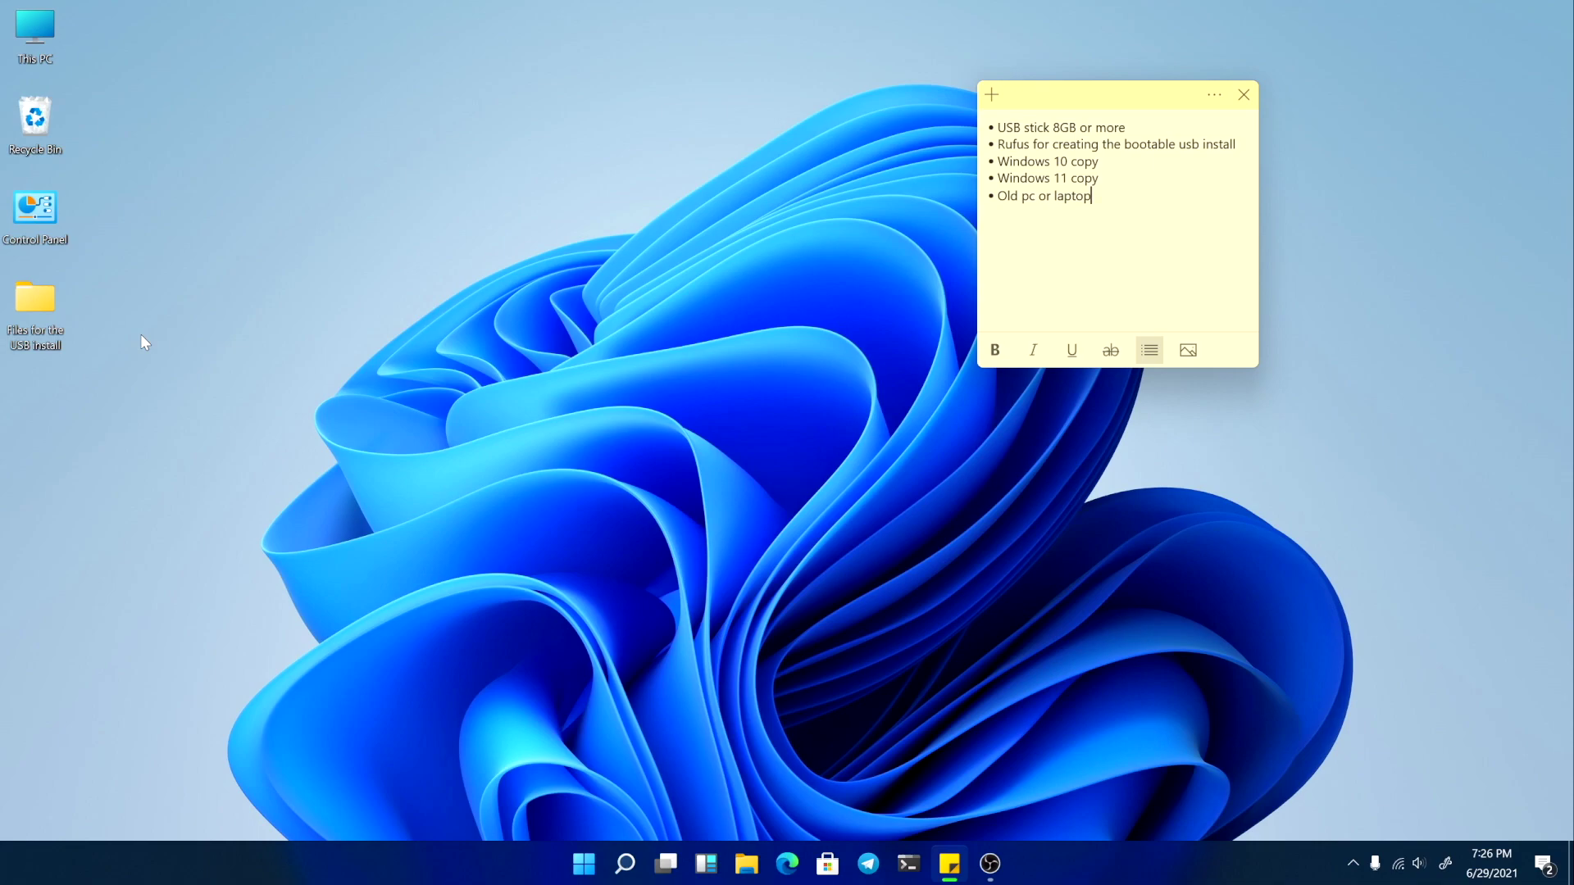
click(125, 276)
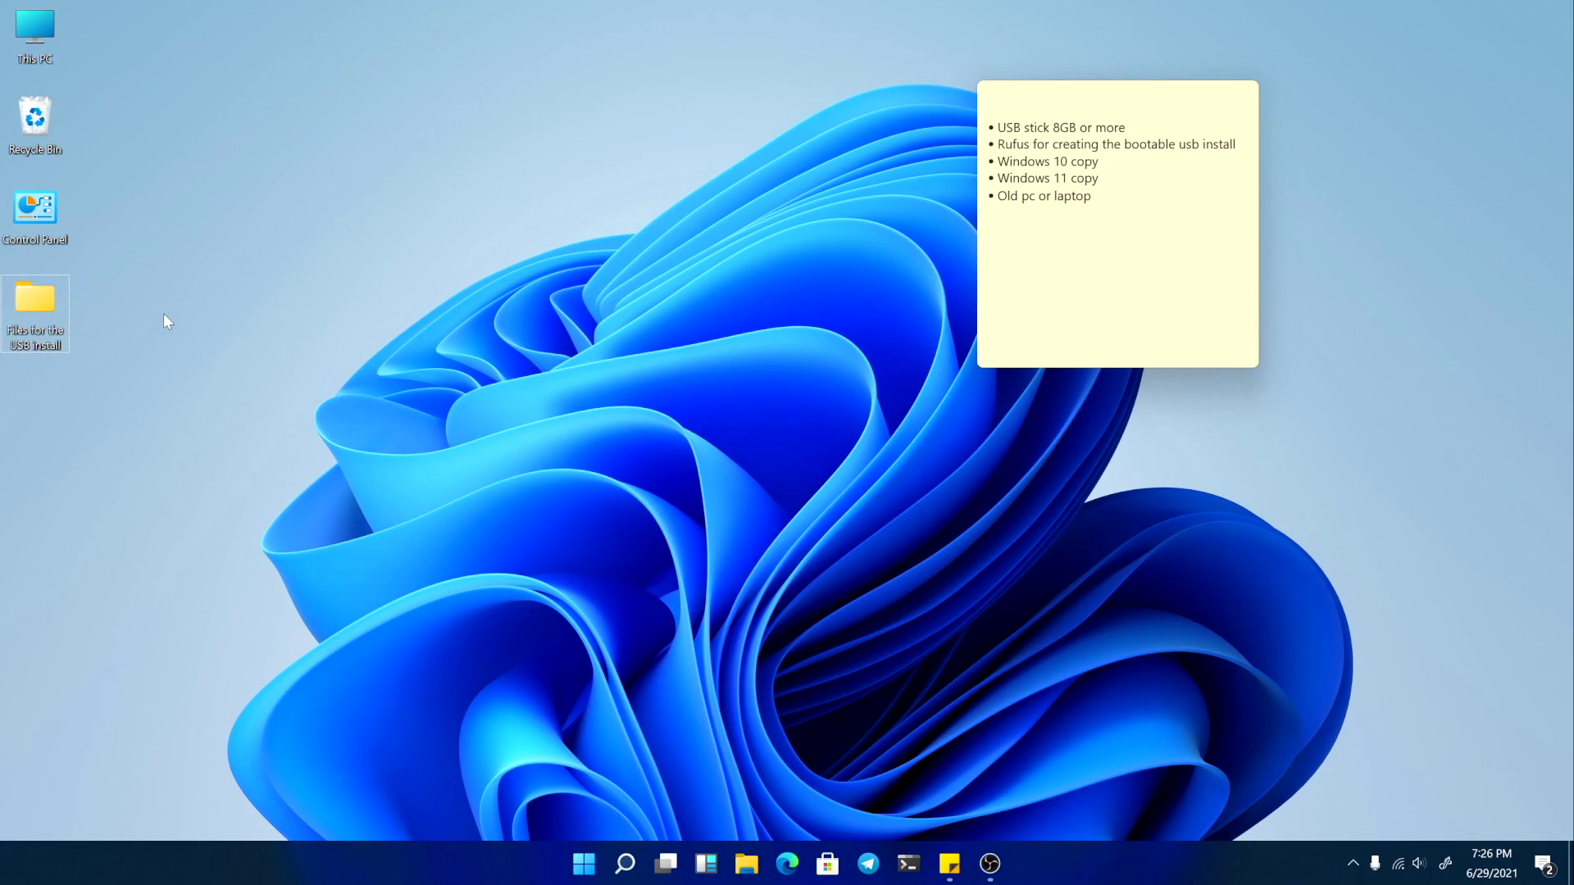
Open the "Files for the USB install" folder, shrink its window and reposition it on the desktop.
double_click(49, 300)
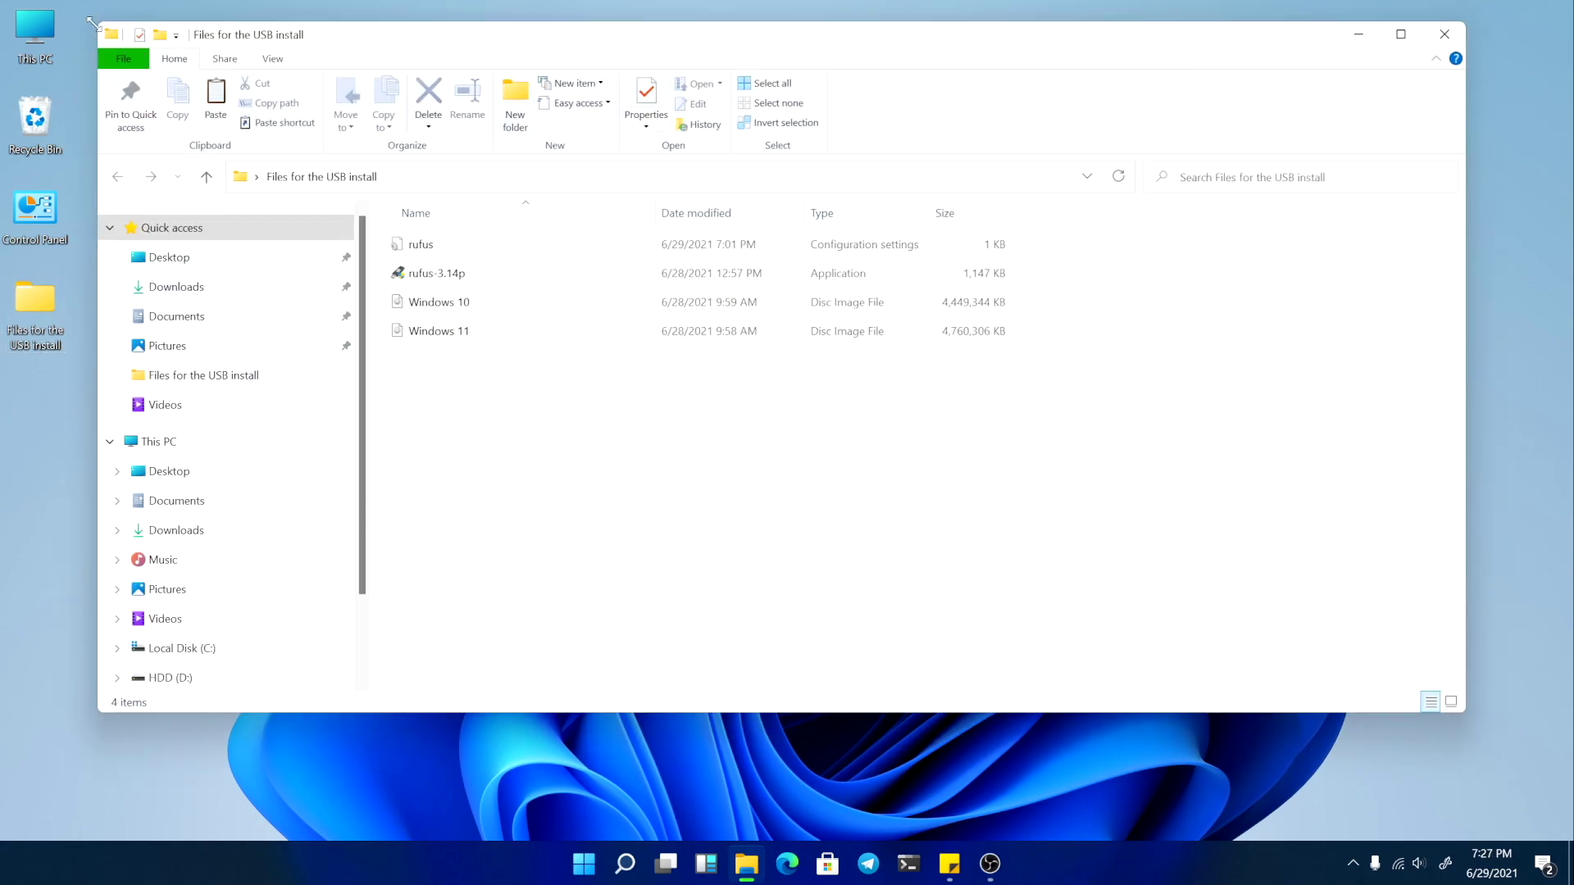
drag(92, 23, 261, 139)
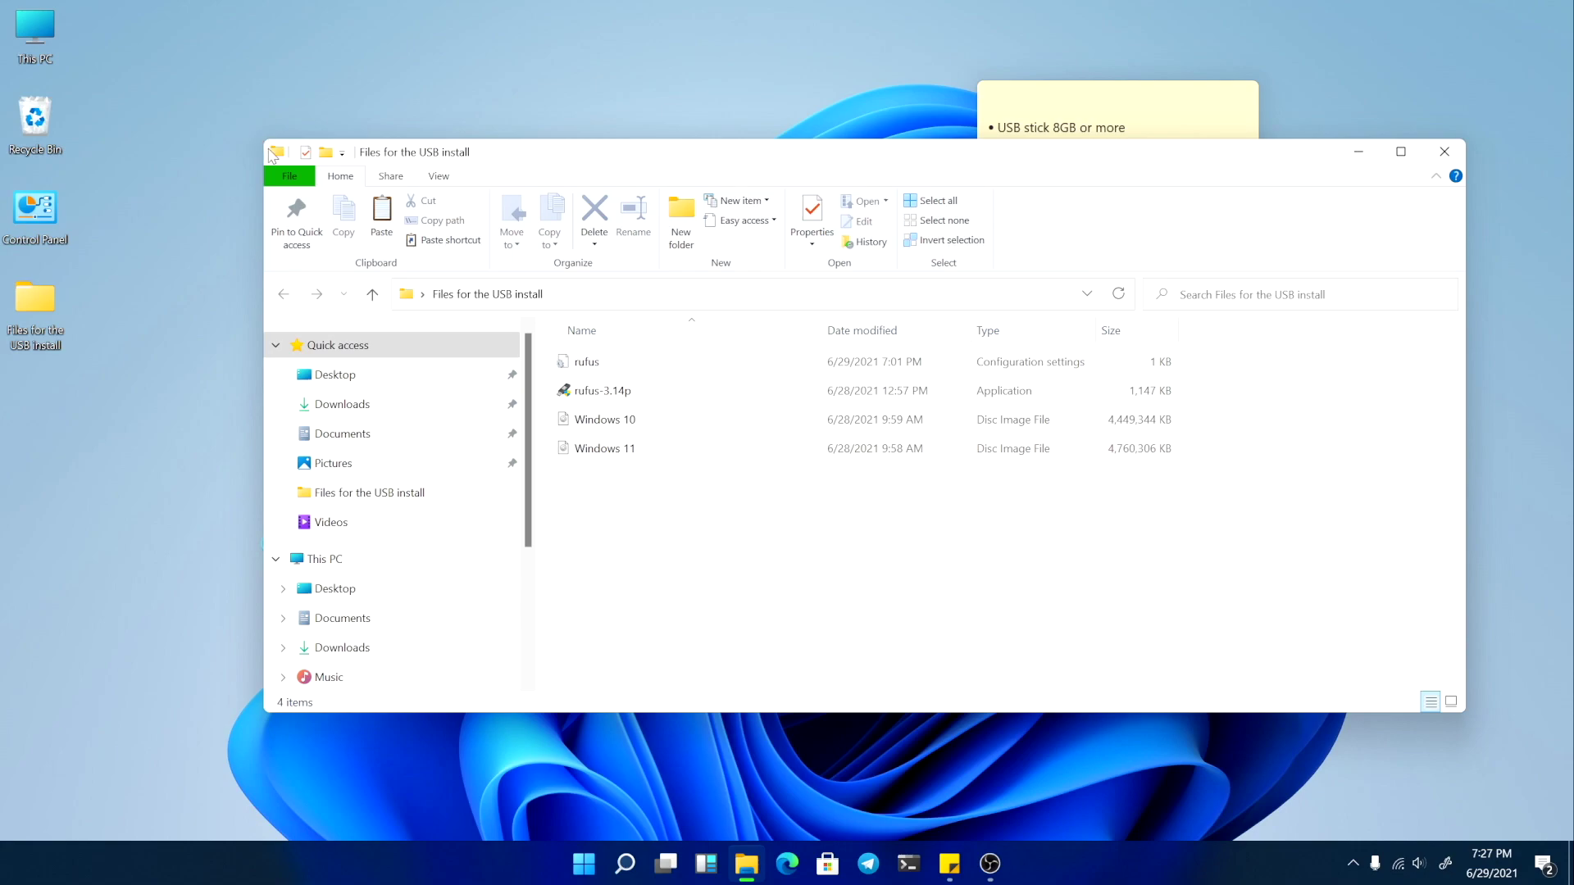
drag(728, 157, 582, 126)
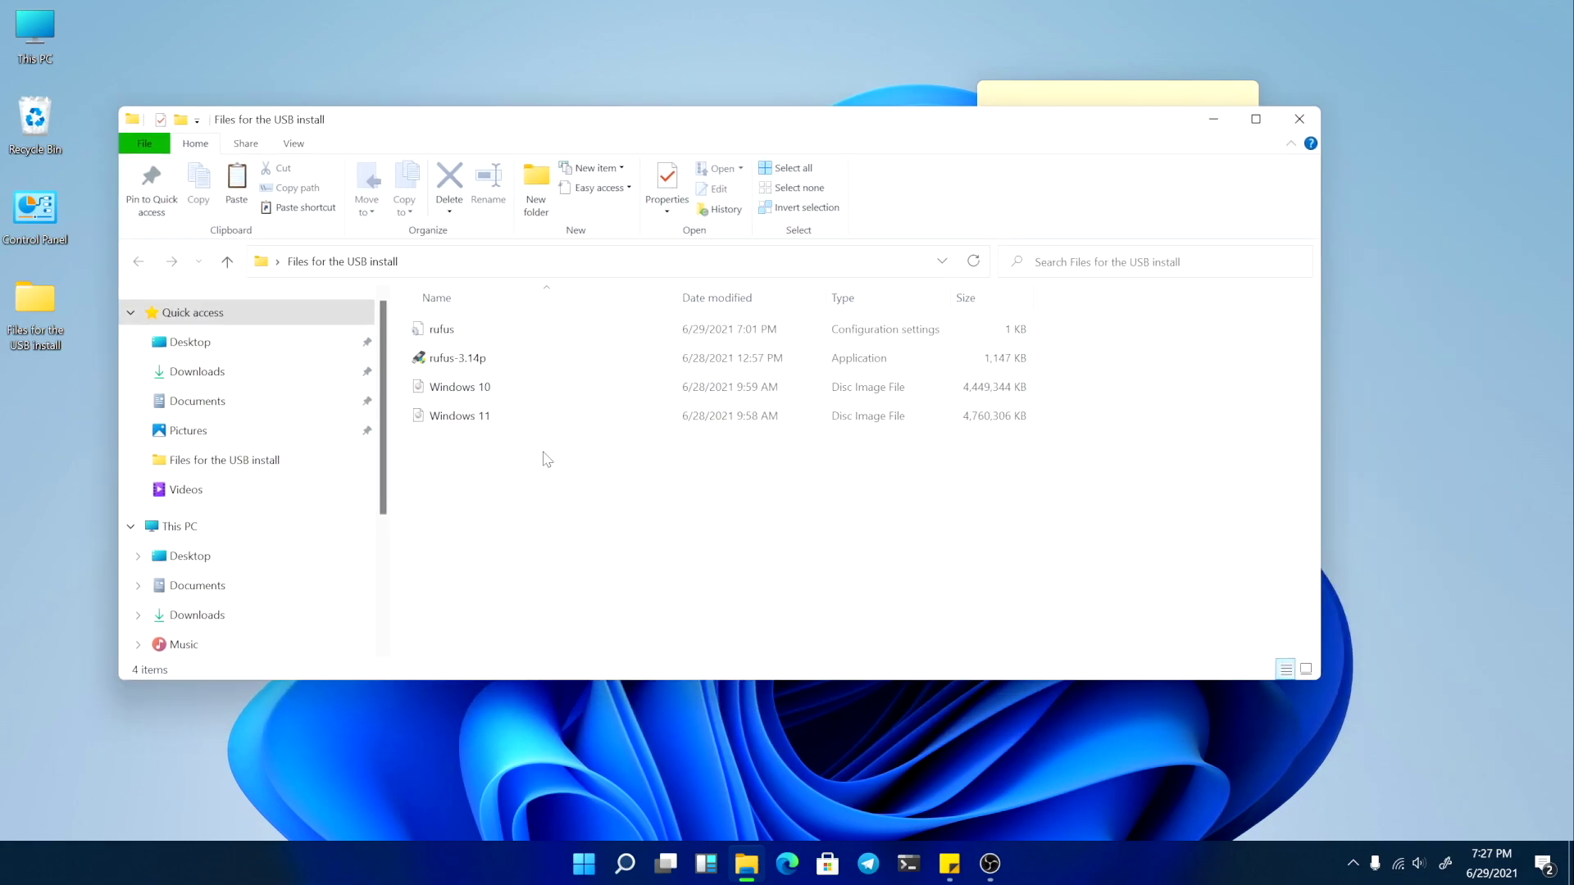
click(481, 359)
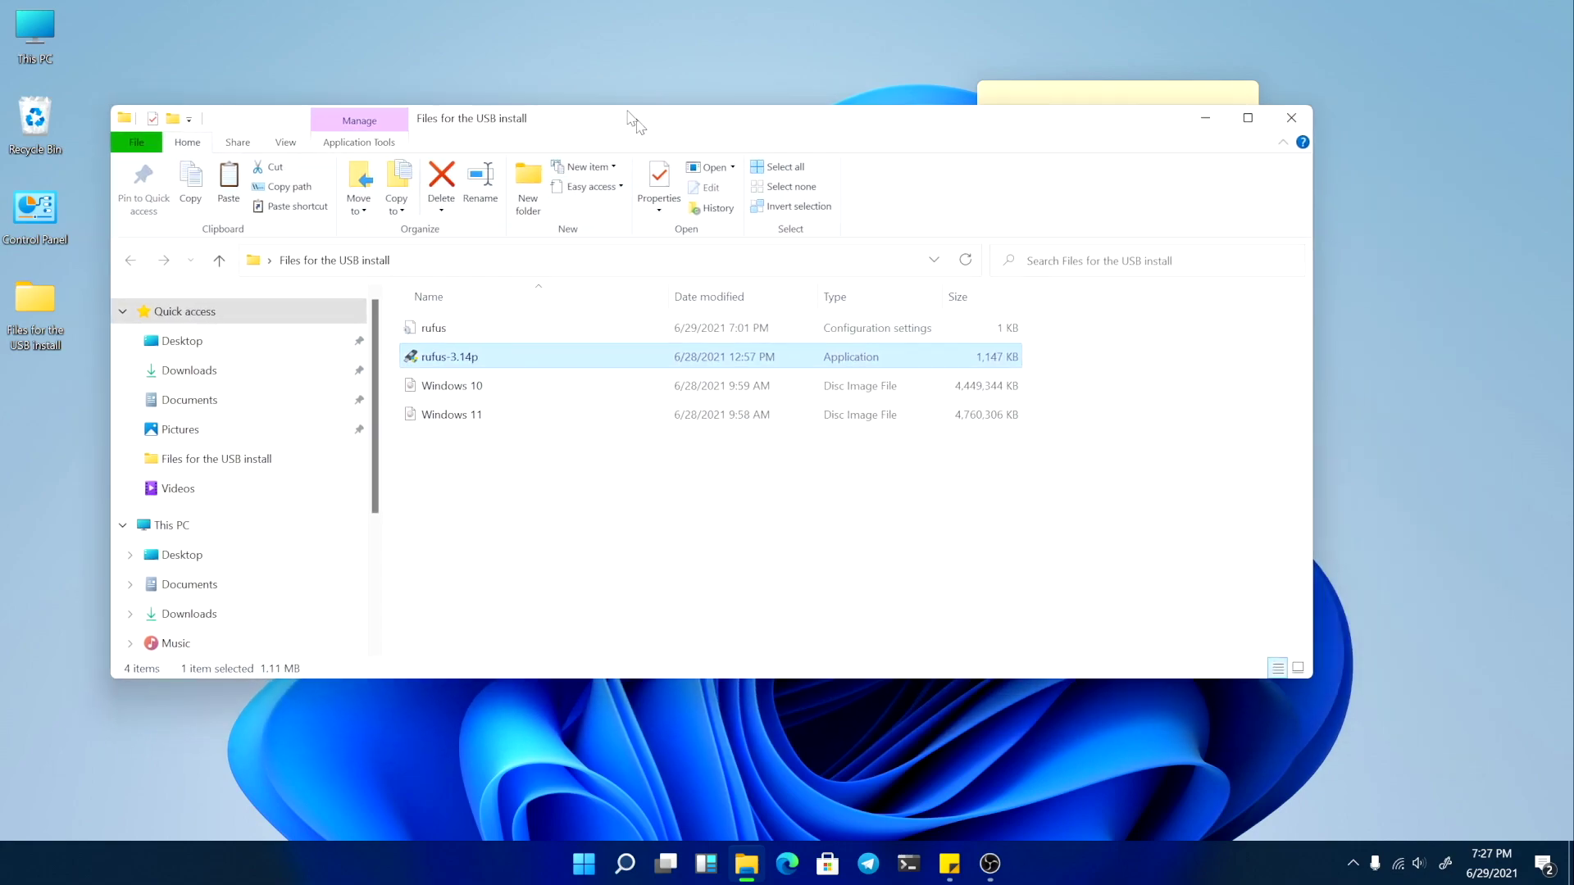
drag(626, 121, 596, 82)
Look over the rufus-3.14p application and the Windows 10 and Windows 11 disc images in the folder.
click(433, 351)
click(431, 321)
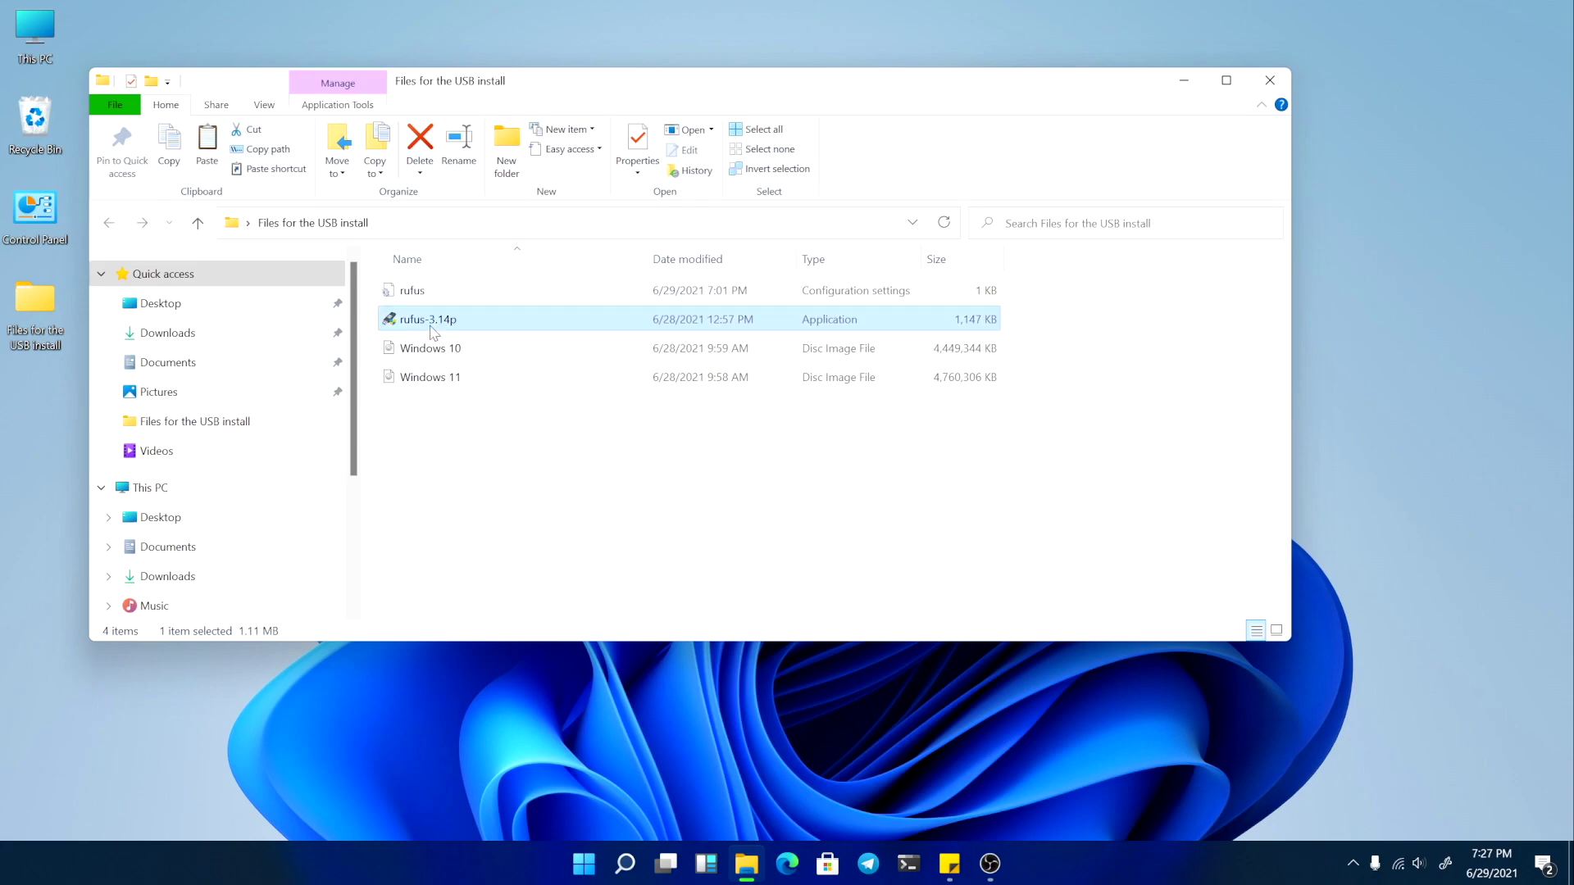
click(432, 353)
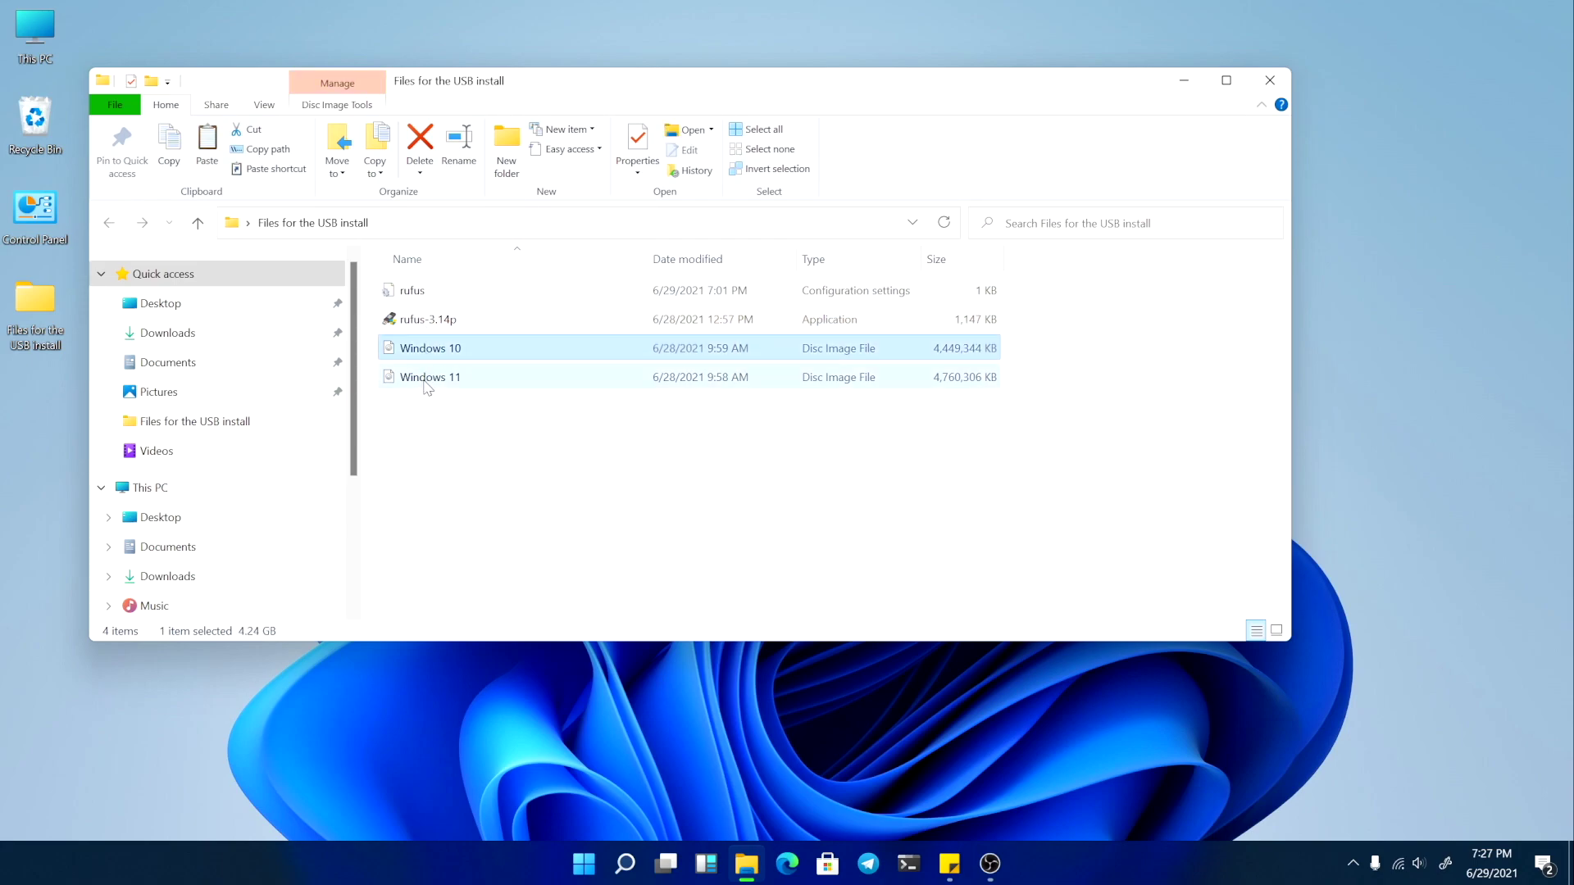
click(428, 382)
click(425, 359)
click(430, 382)
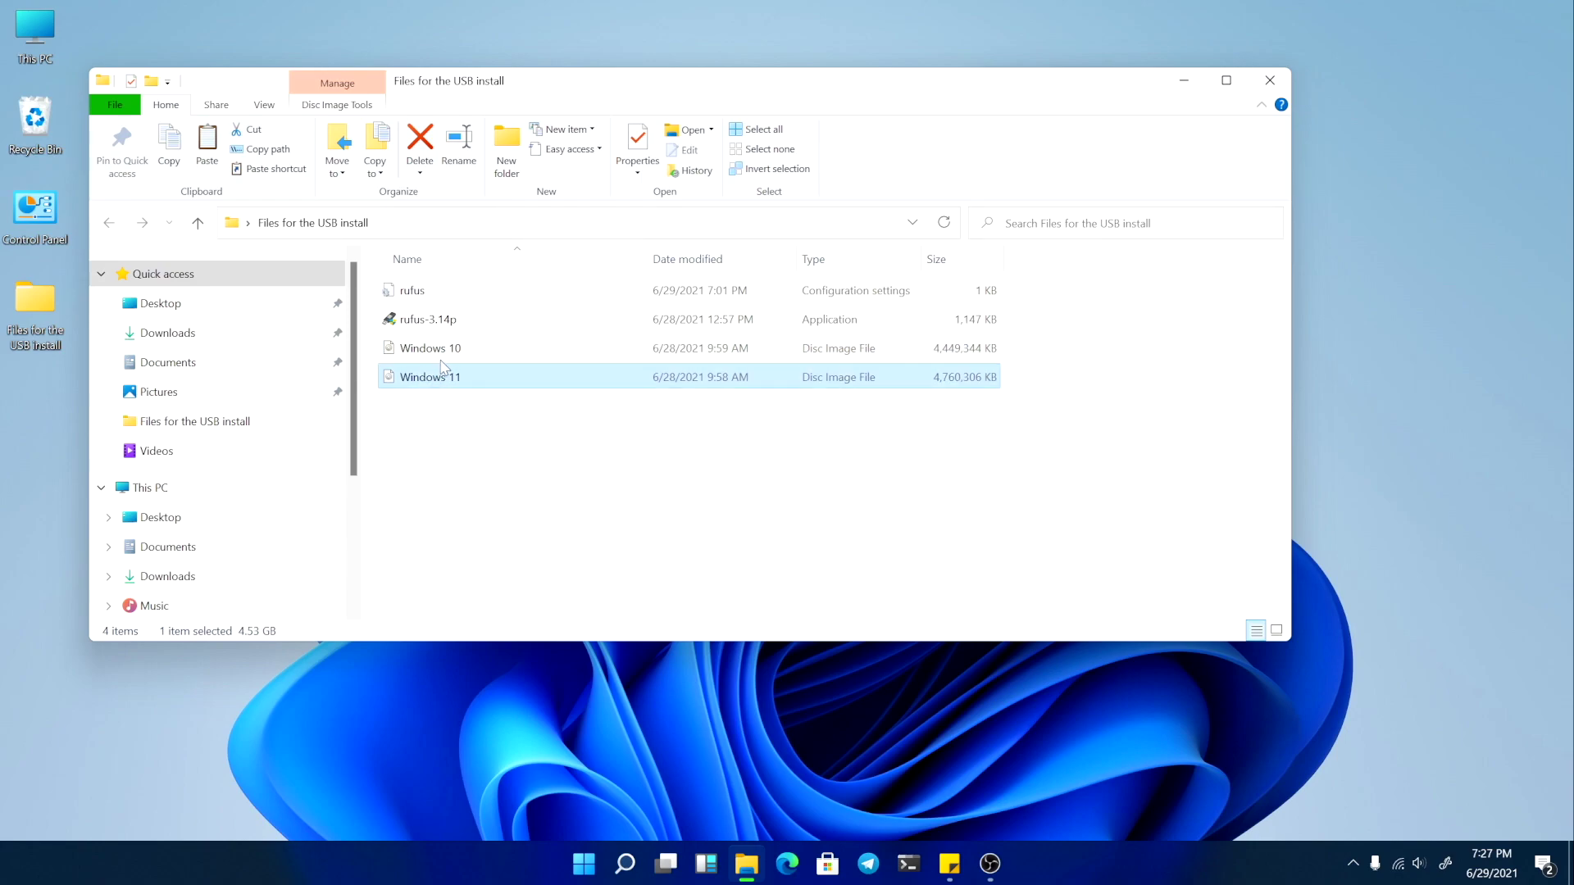
click(440, 360)
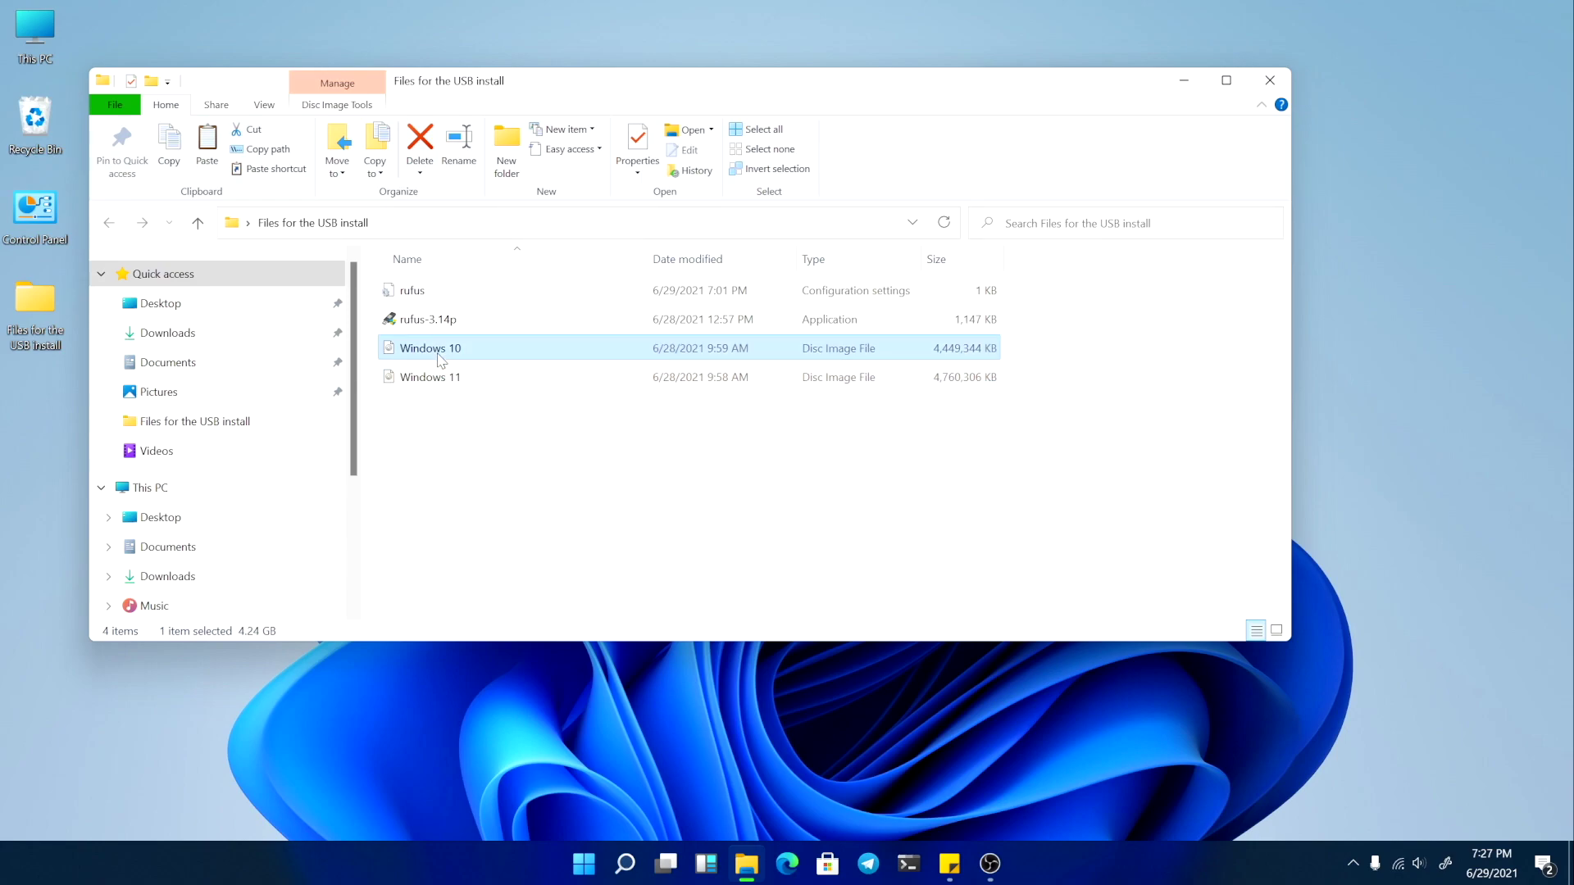
Launch rufus-3.14p from the folder and reposition the Rufus window.
right_click(426, 328)
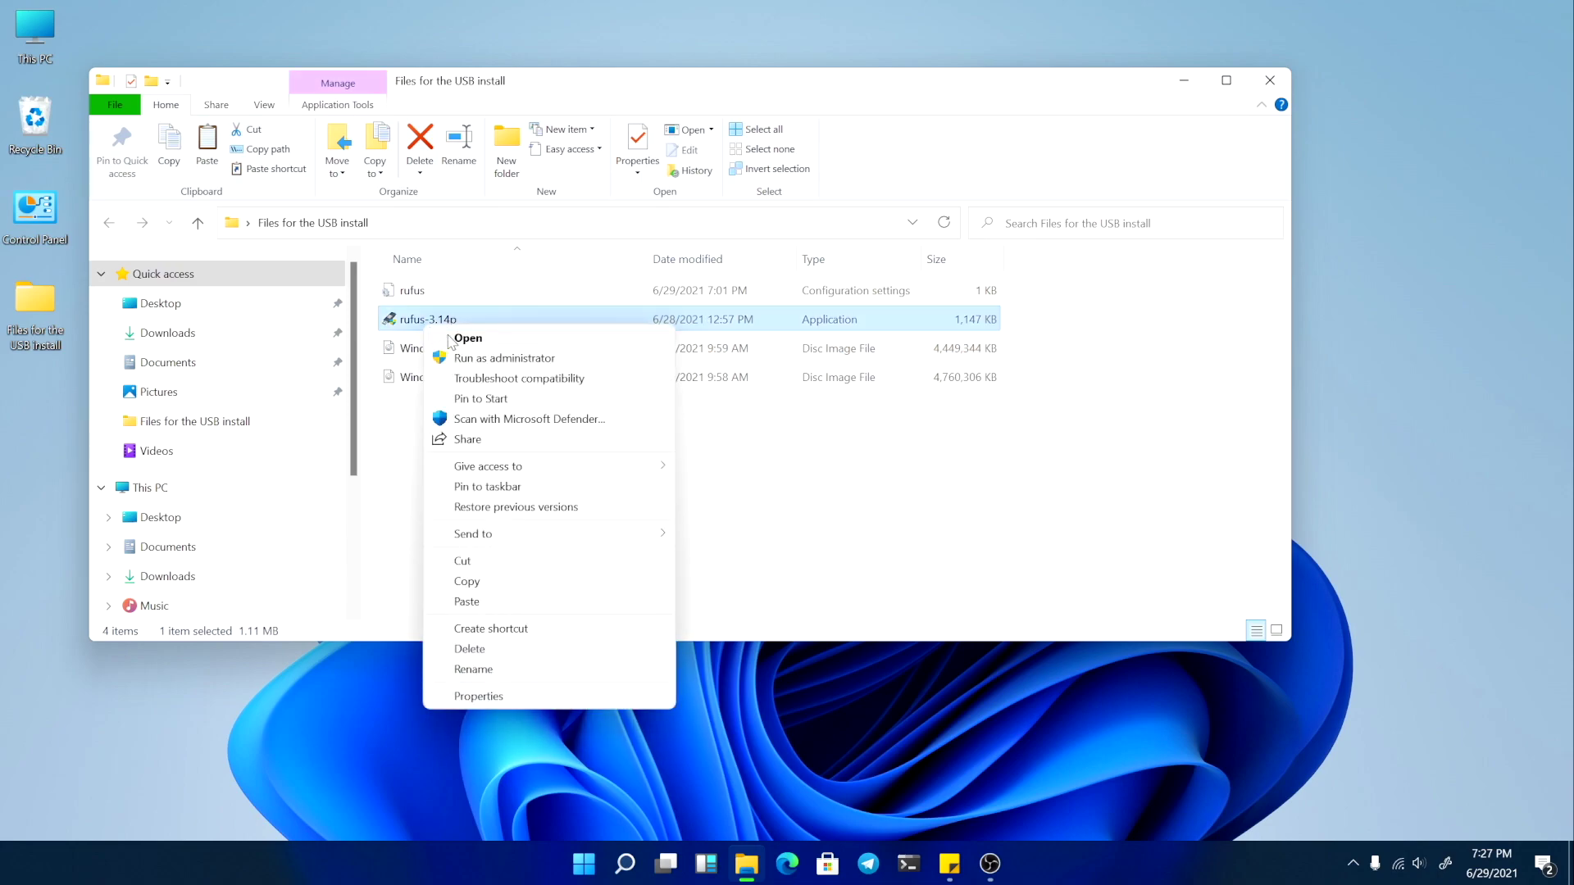
click(450, 338)
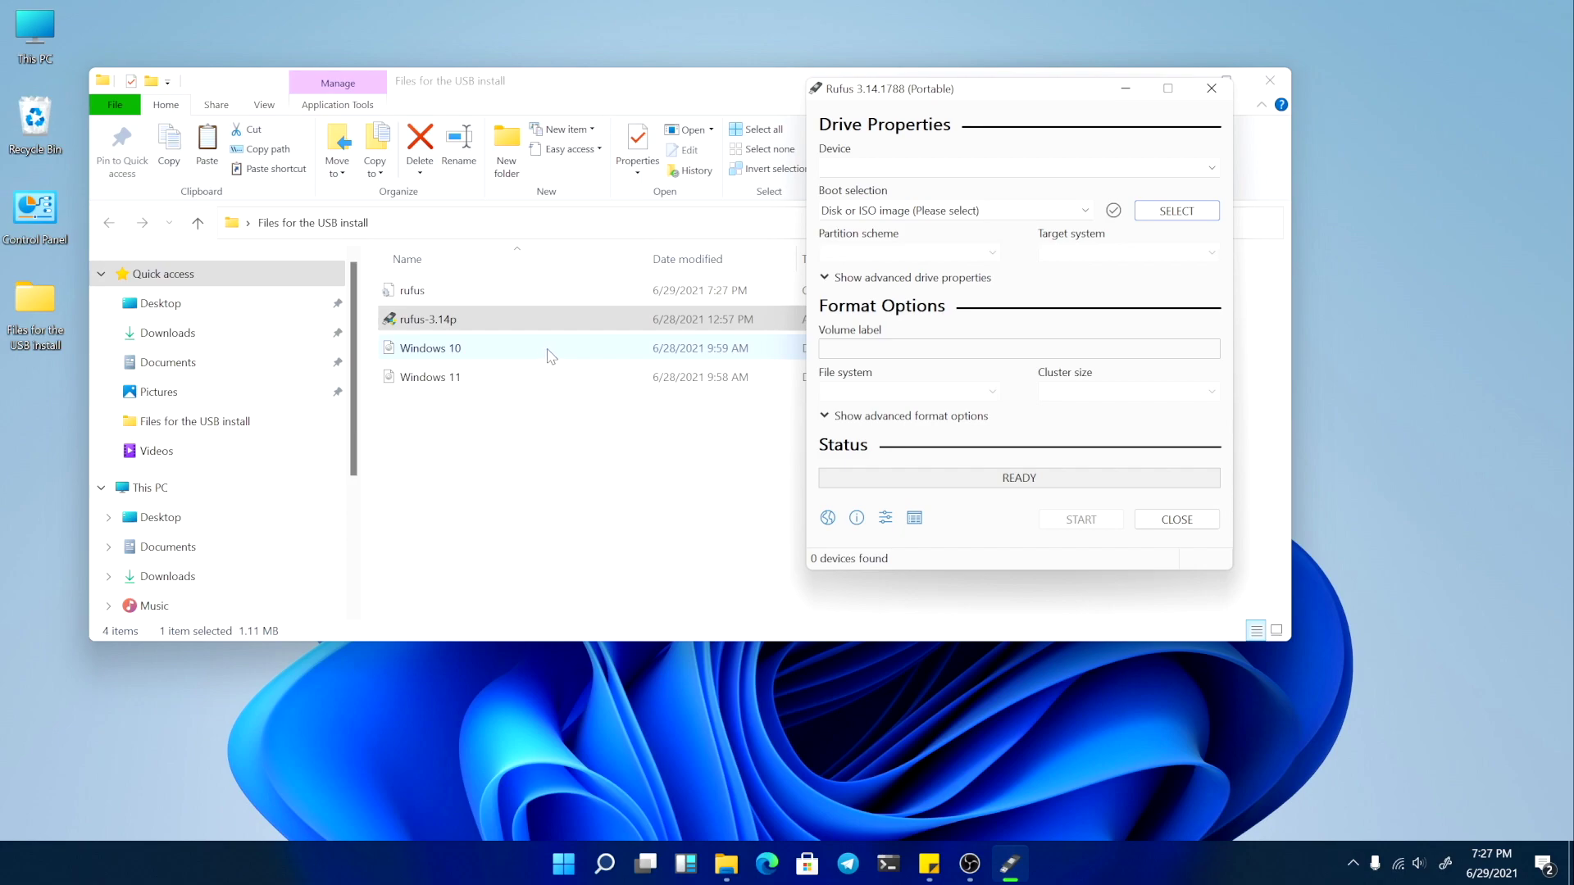
drag(964, 89, 791, 70)
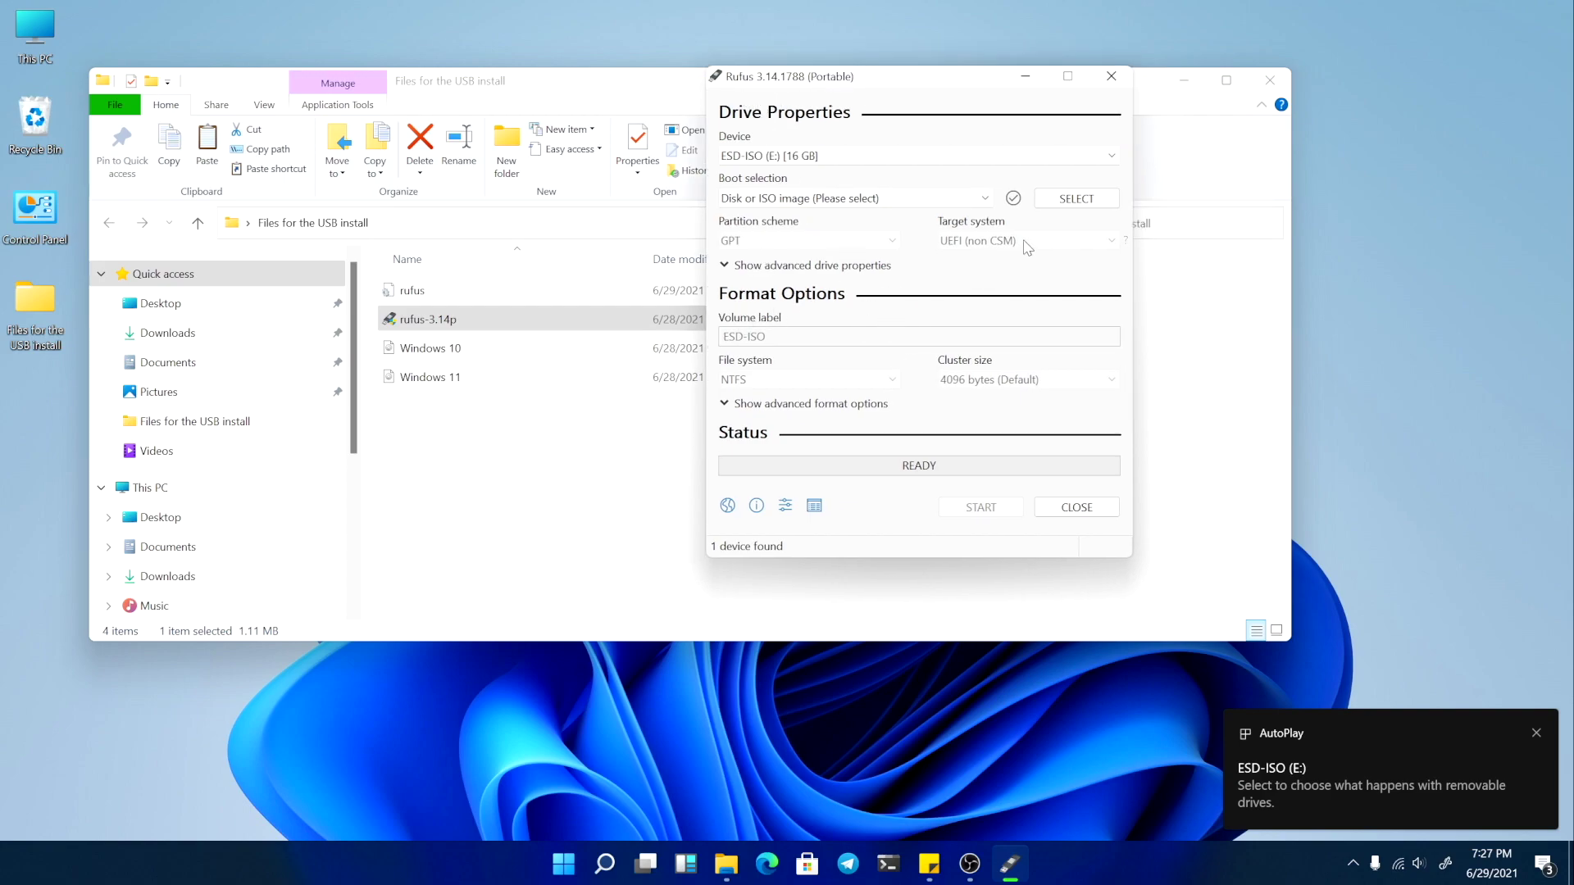
Load the Windows 10 disc image from the "Files for the USB install" folder as the boot selection.
click(1063, 201)
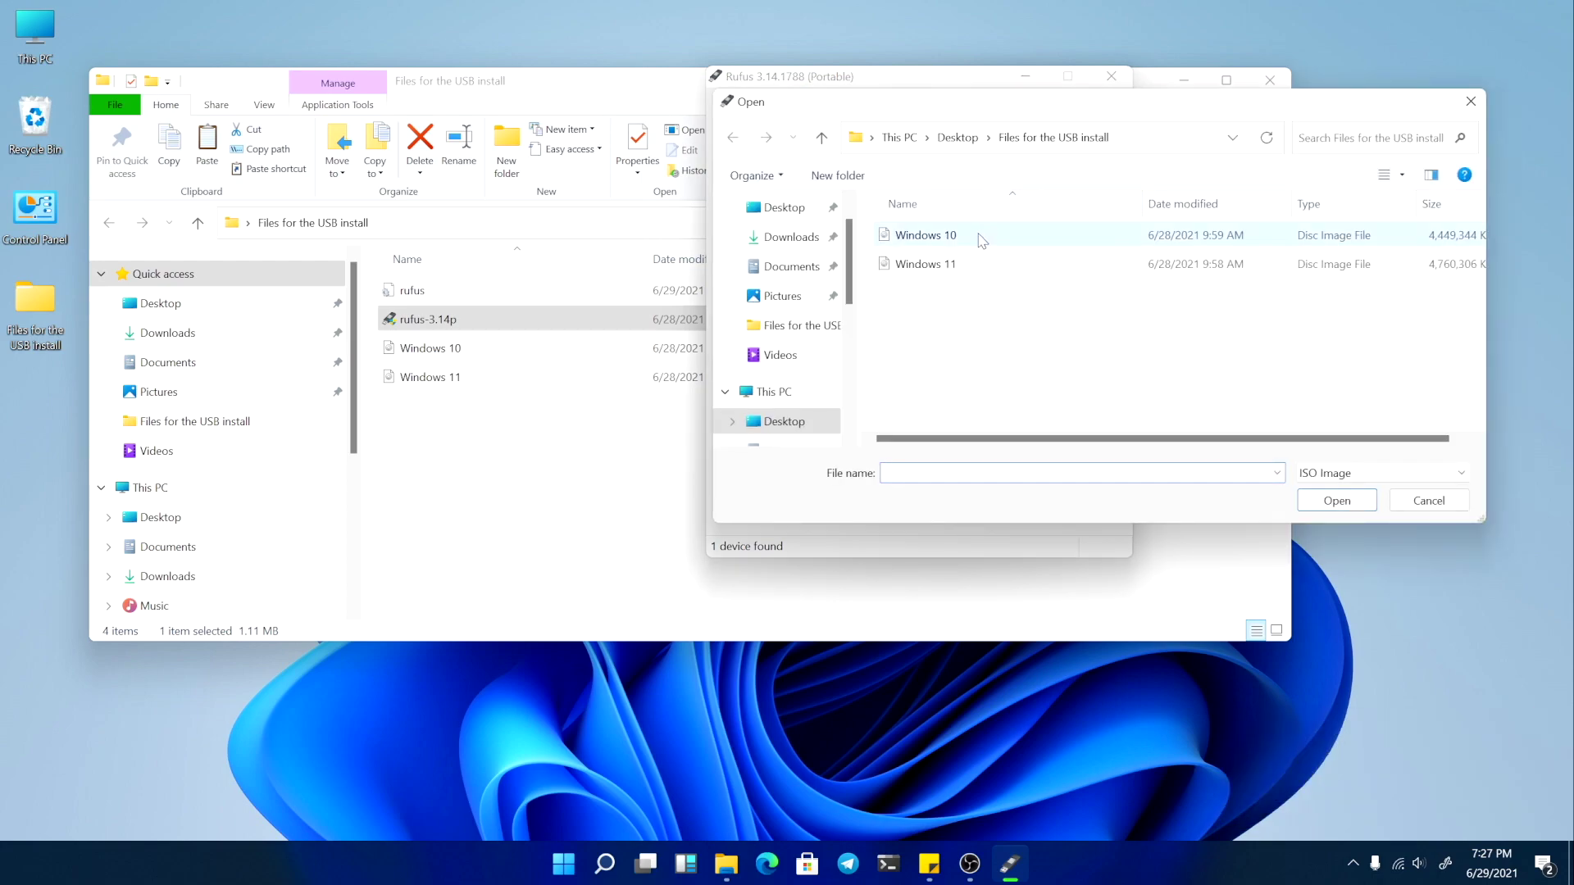
click(890, 257)
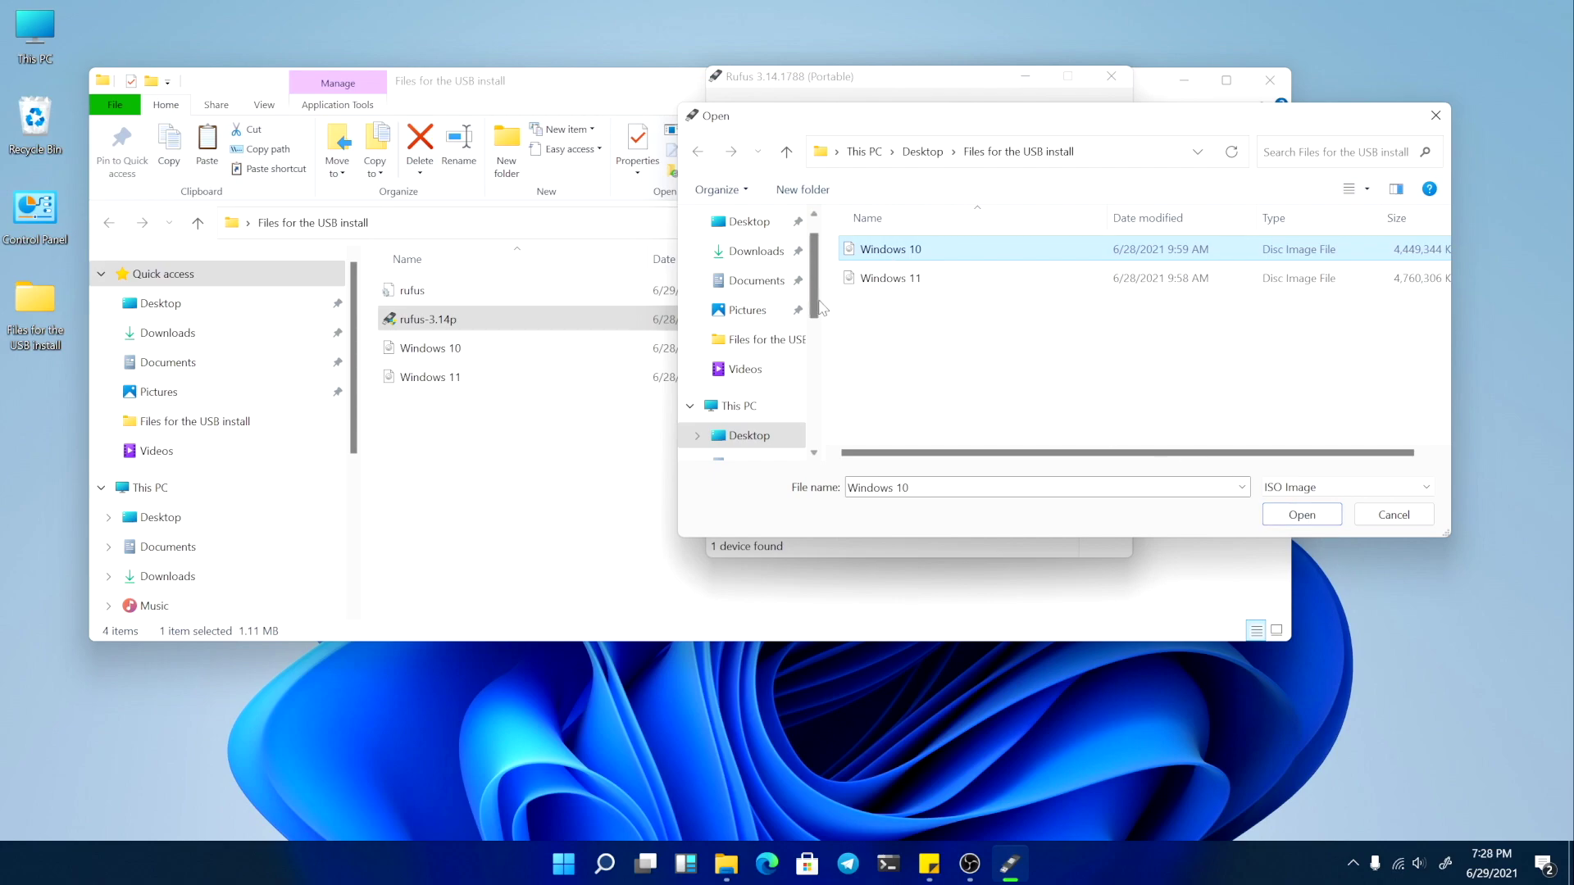
scroll(766, 326, down, 2)
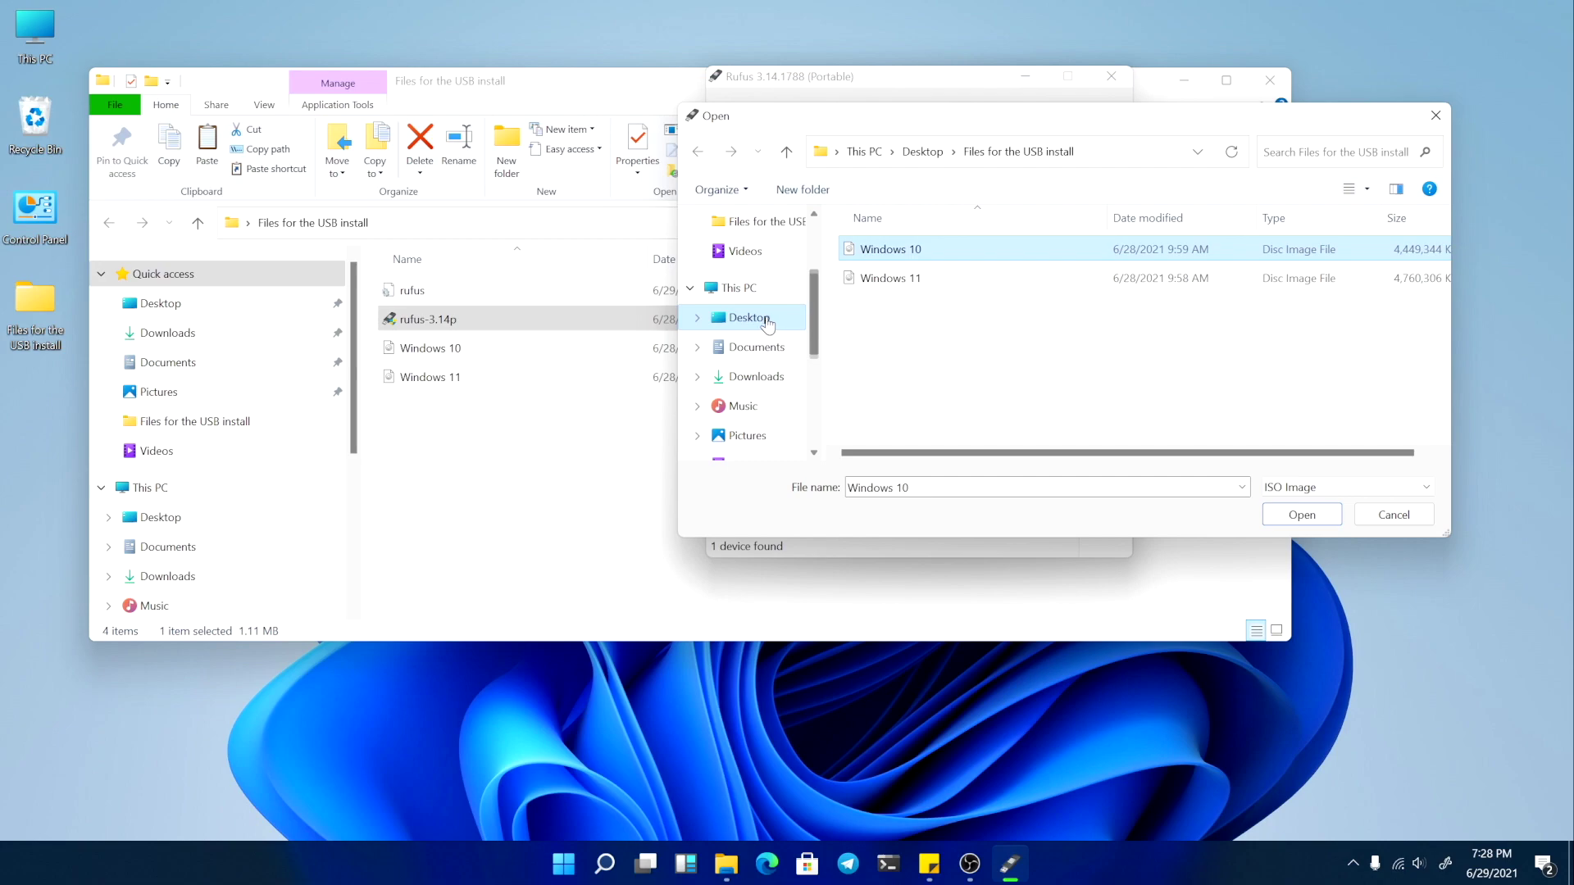
click(697, 318)
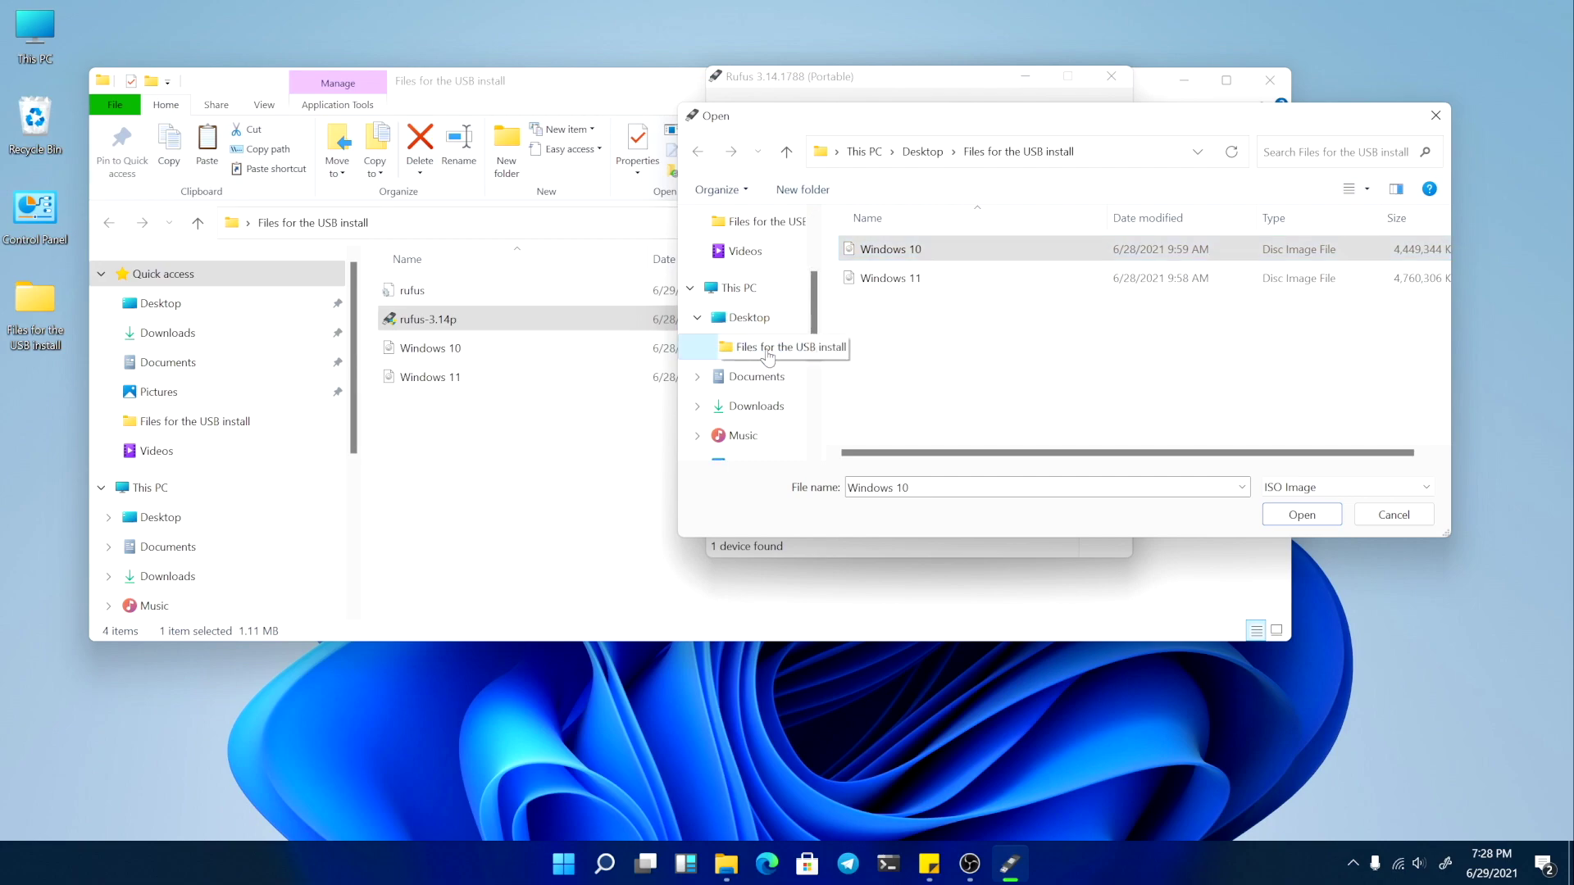
click(1302, 515)
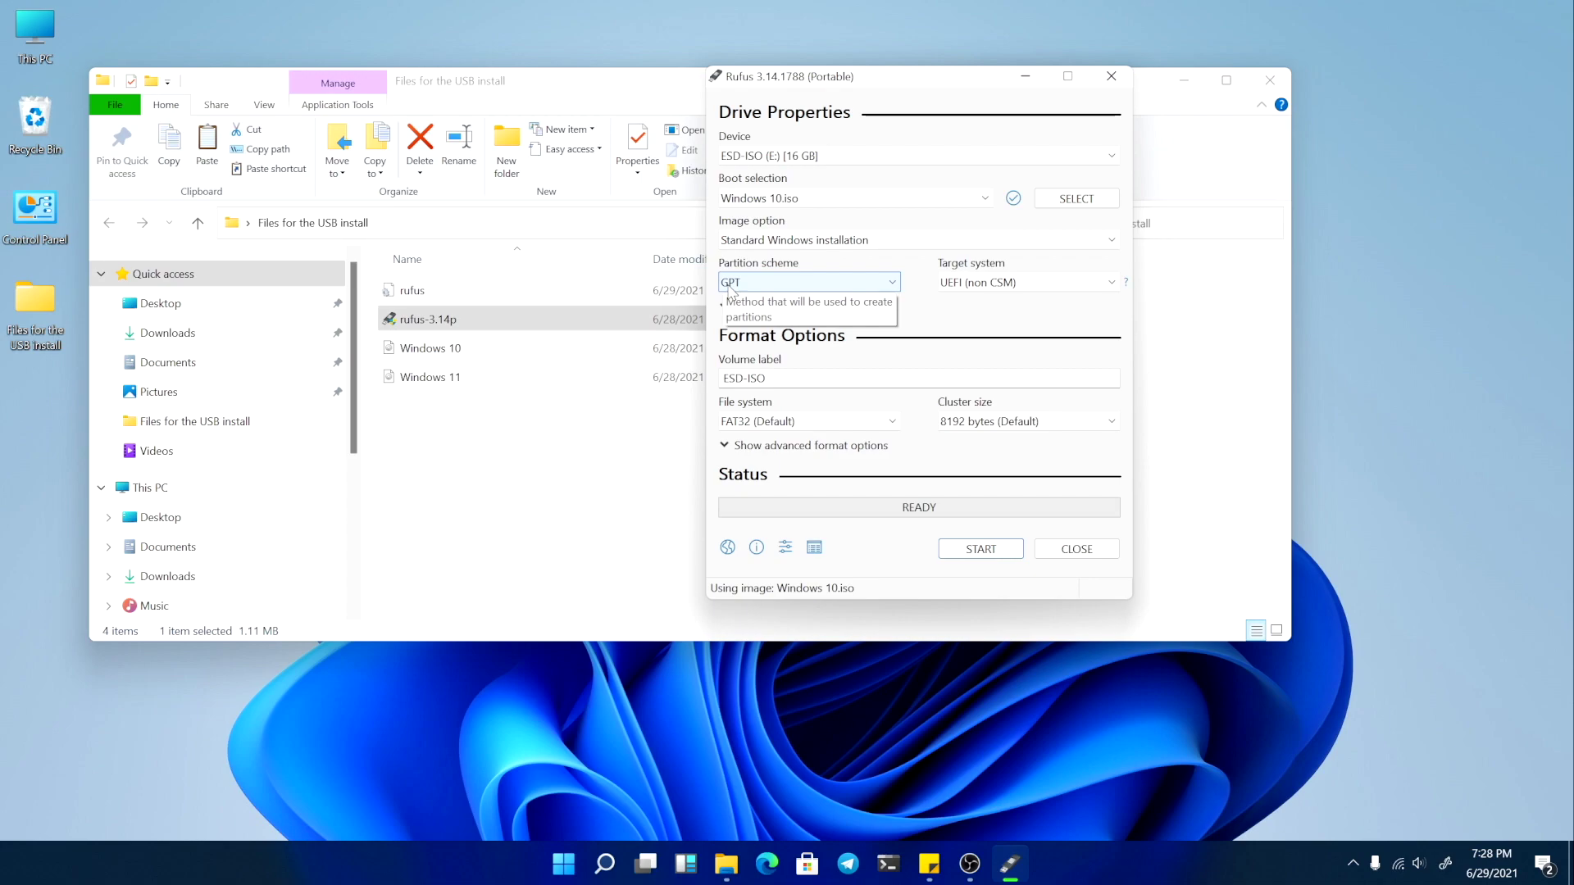
Keep the GPT partition scheme and UEFI (non CSM) target system, and set the file system to NTFS.
click(861, 284)
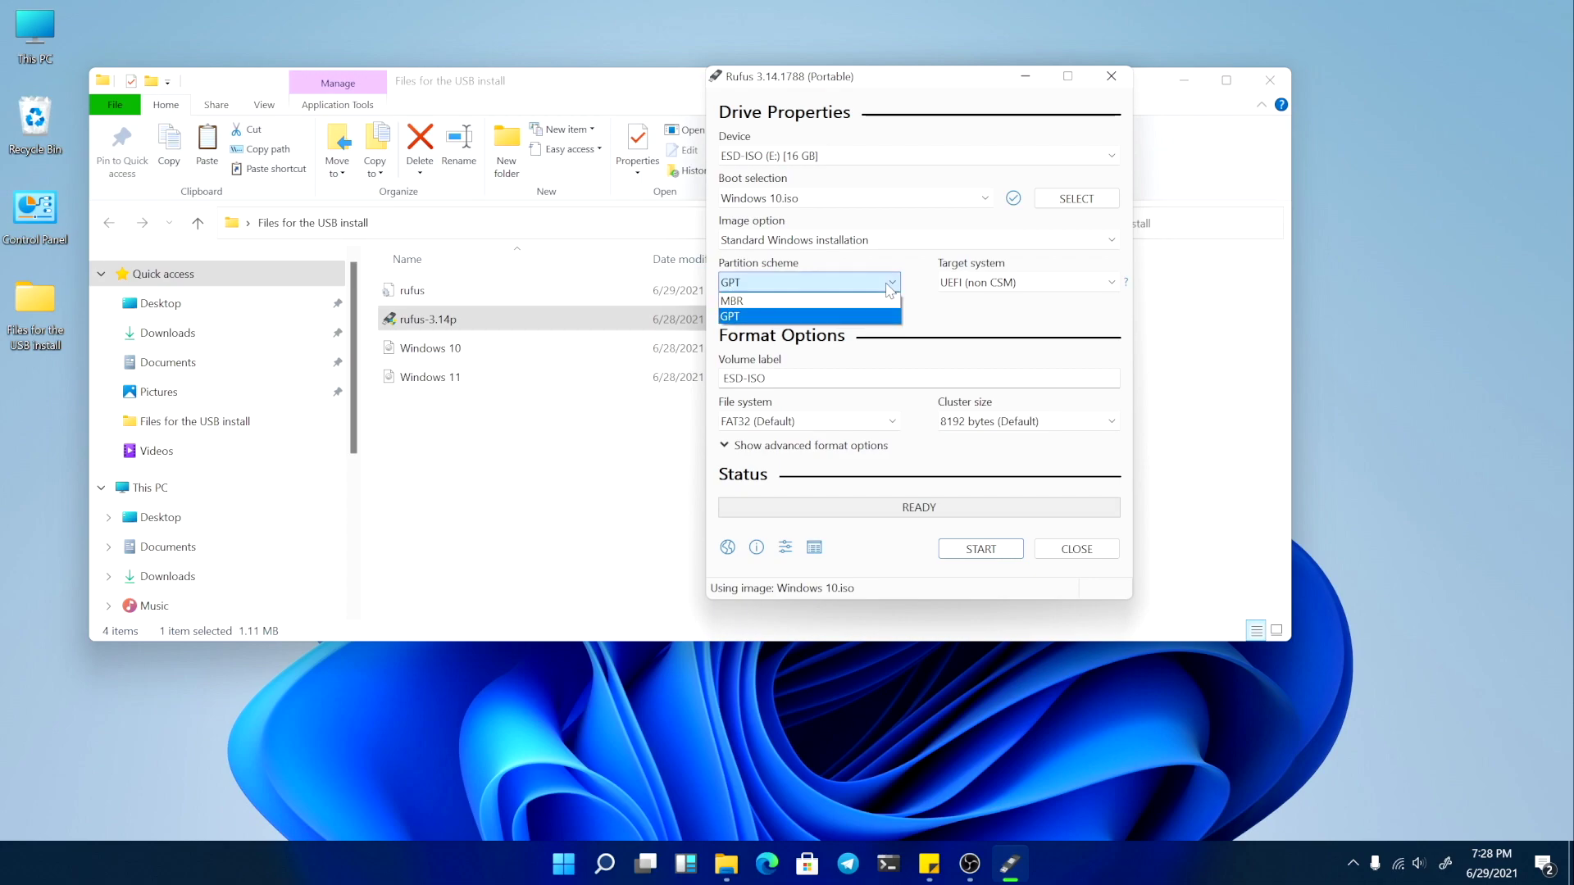
click(921, 261)
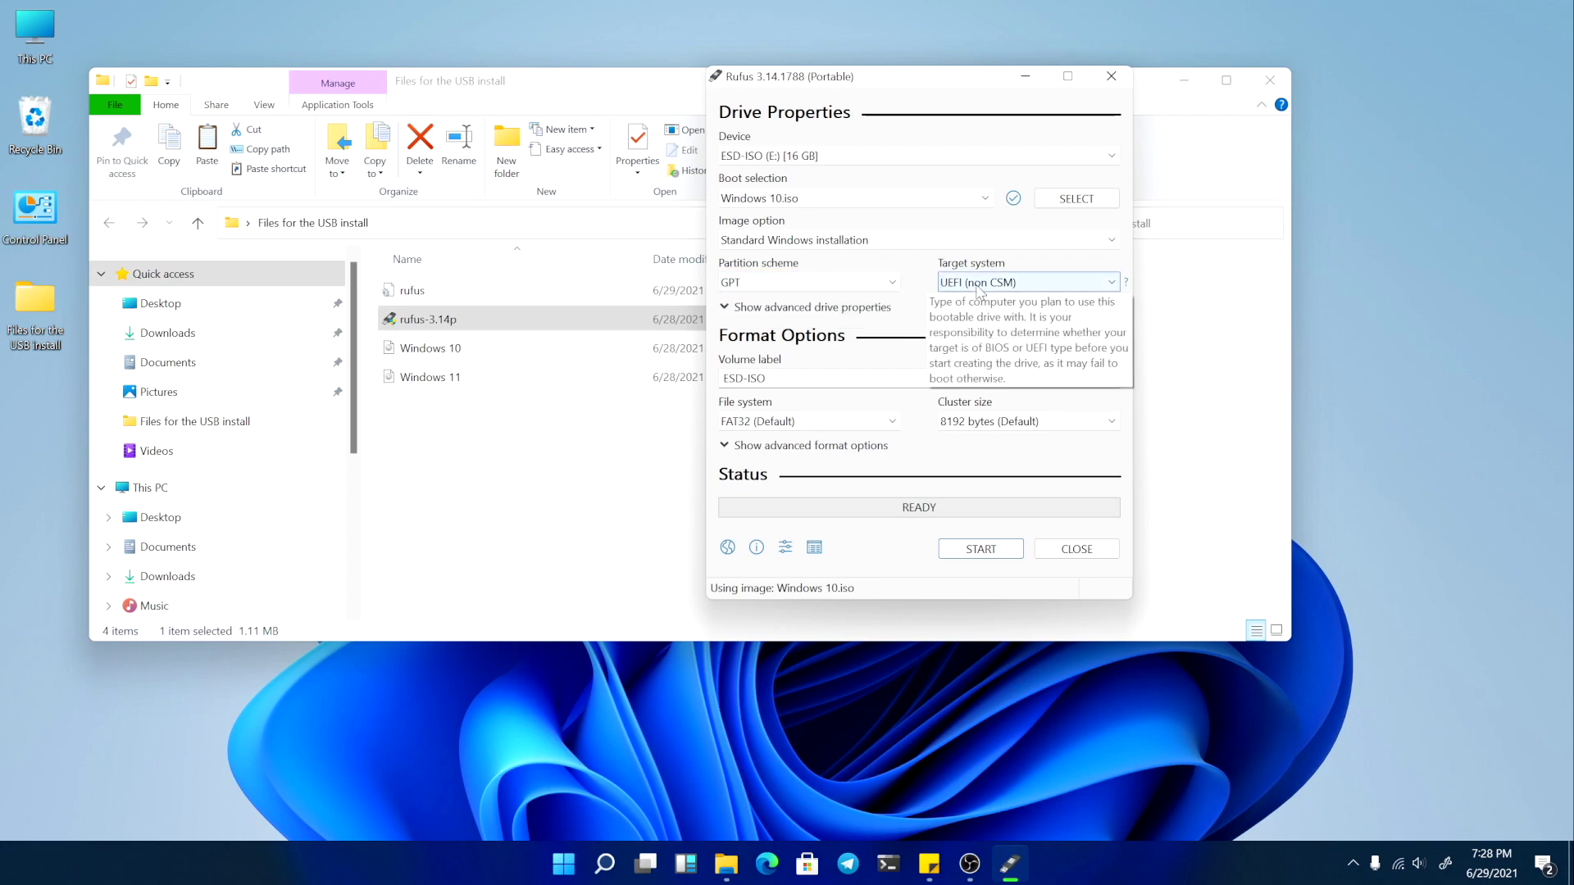
click(980, 291)
click(925, 271)
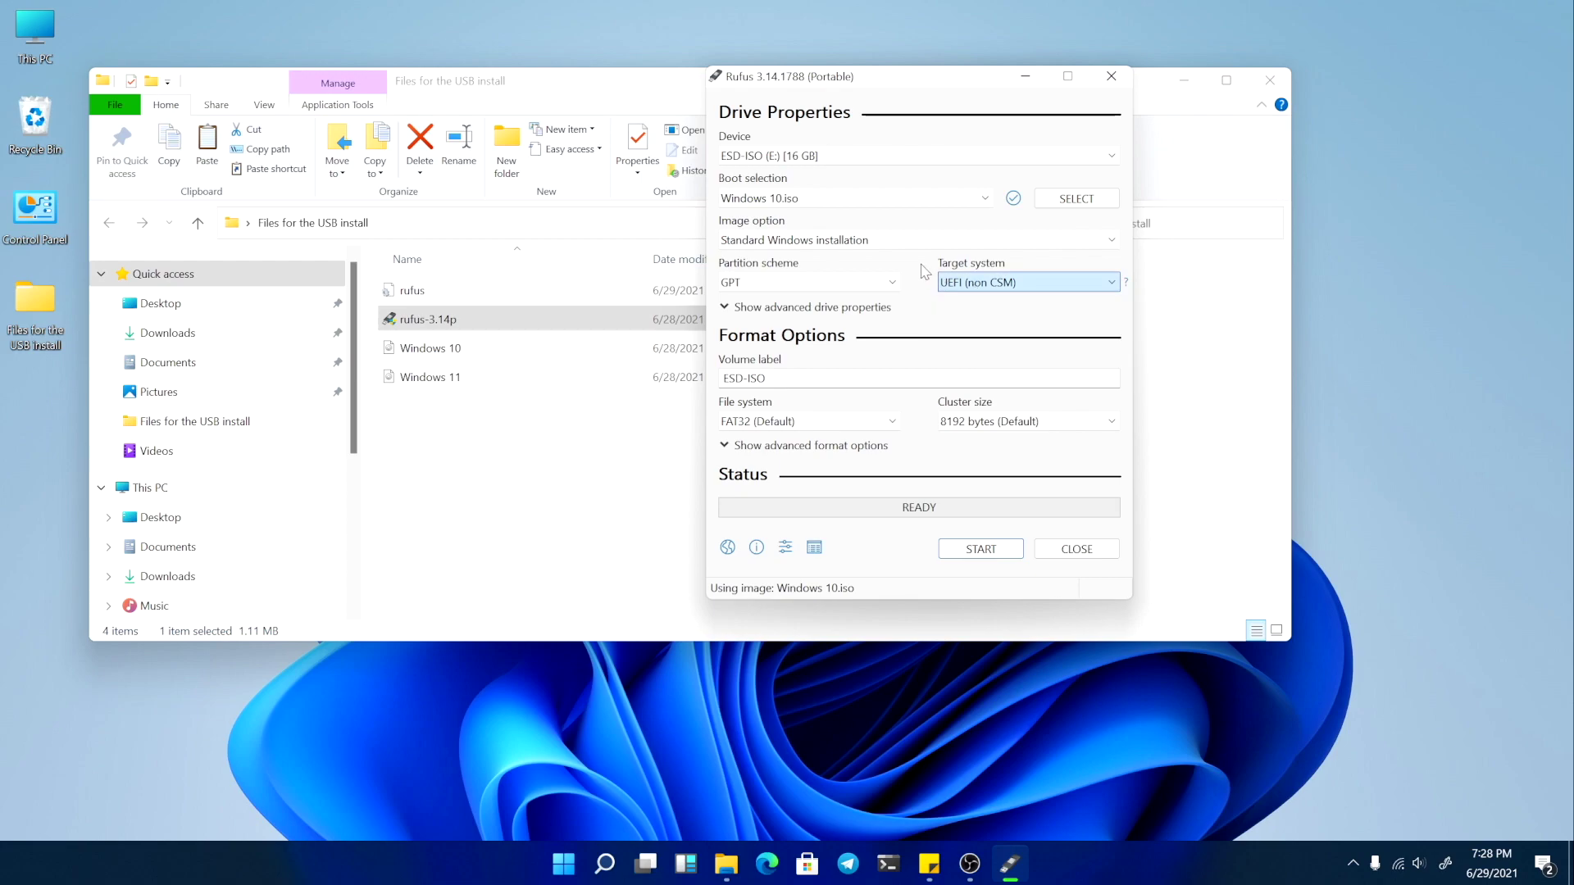
click(884, 422)
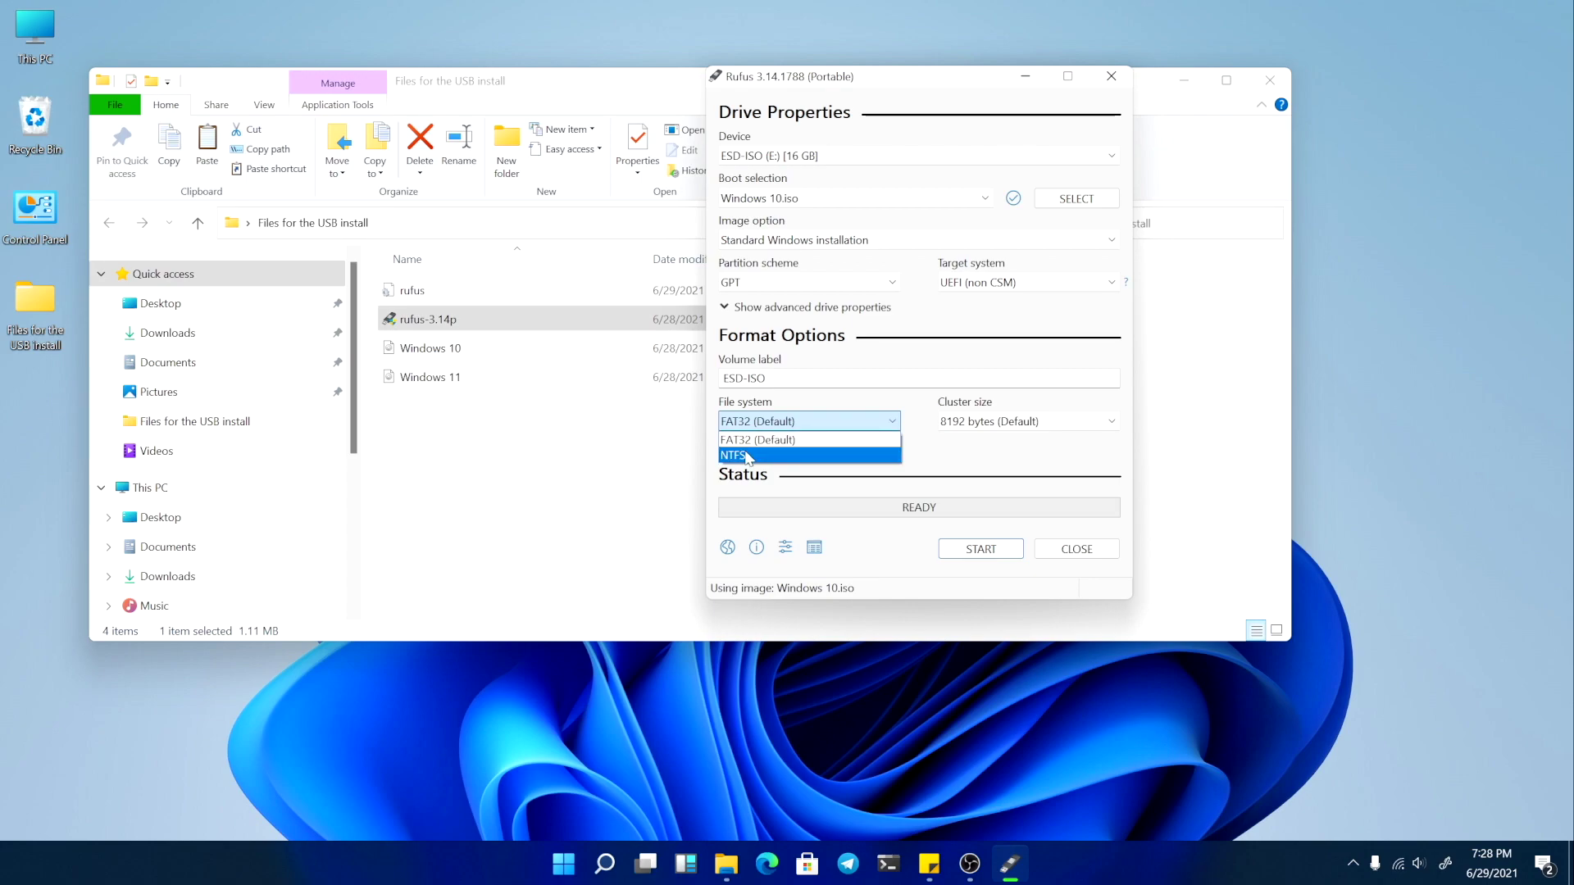
click(748, 456)
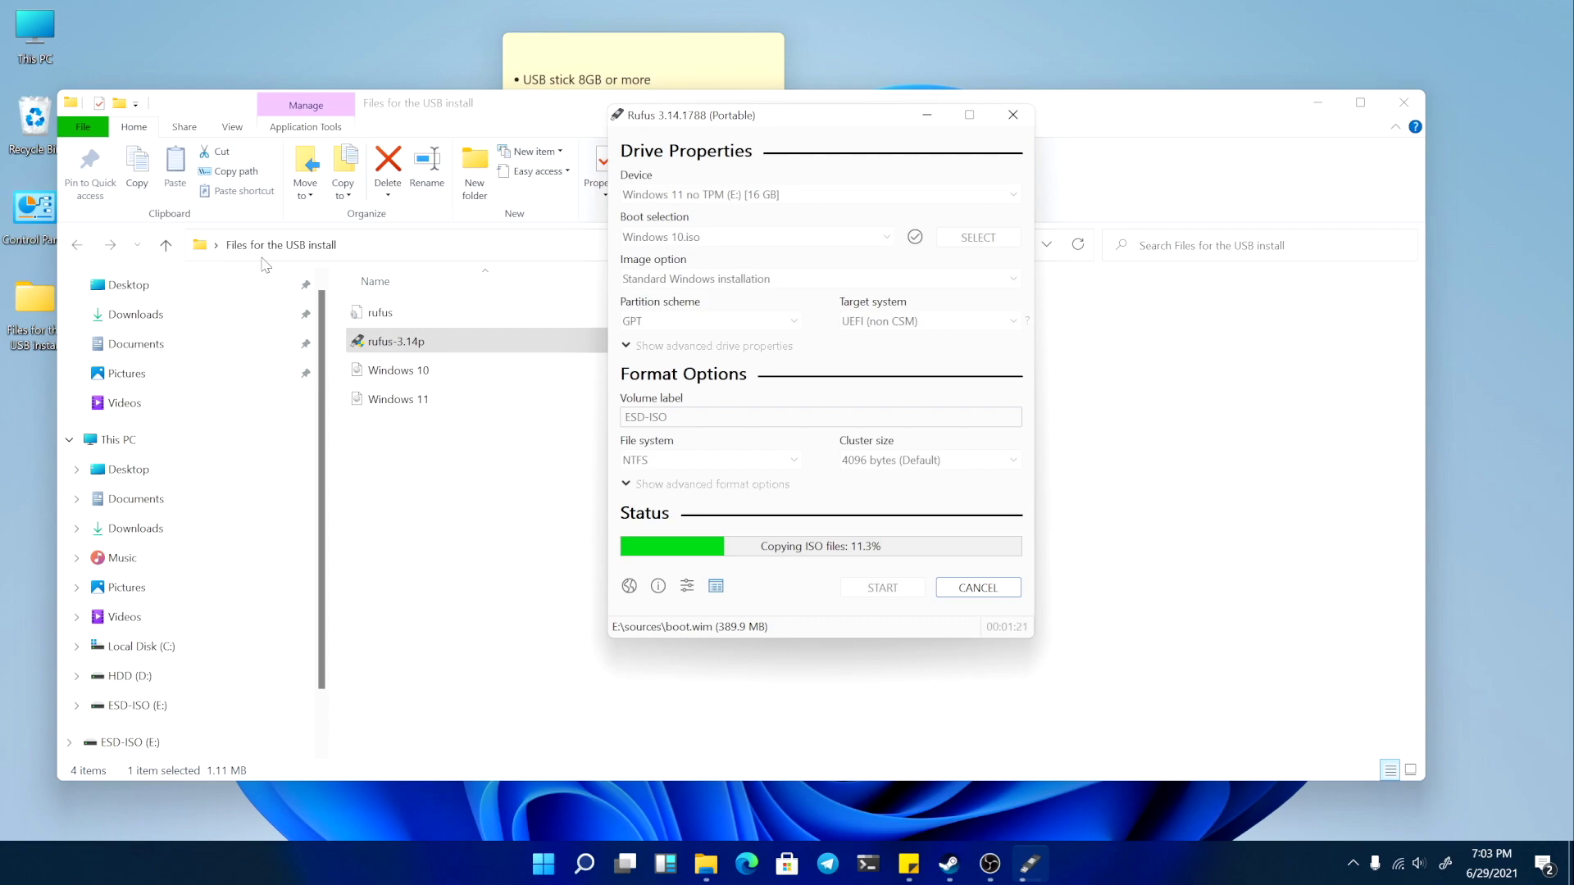
Move the sticky note off the folder's file list to the far side of the Rufus window.
scroll(197, 474, down, 1)
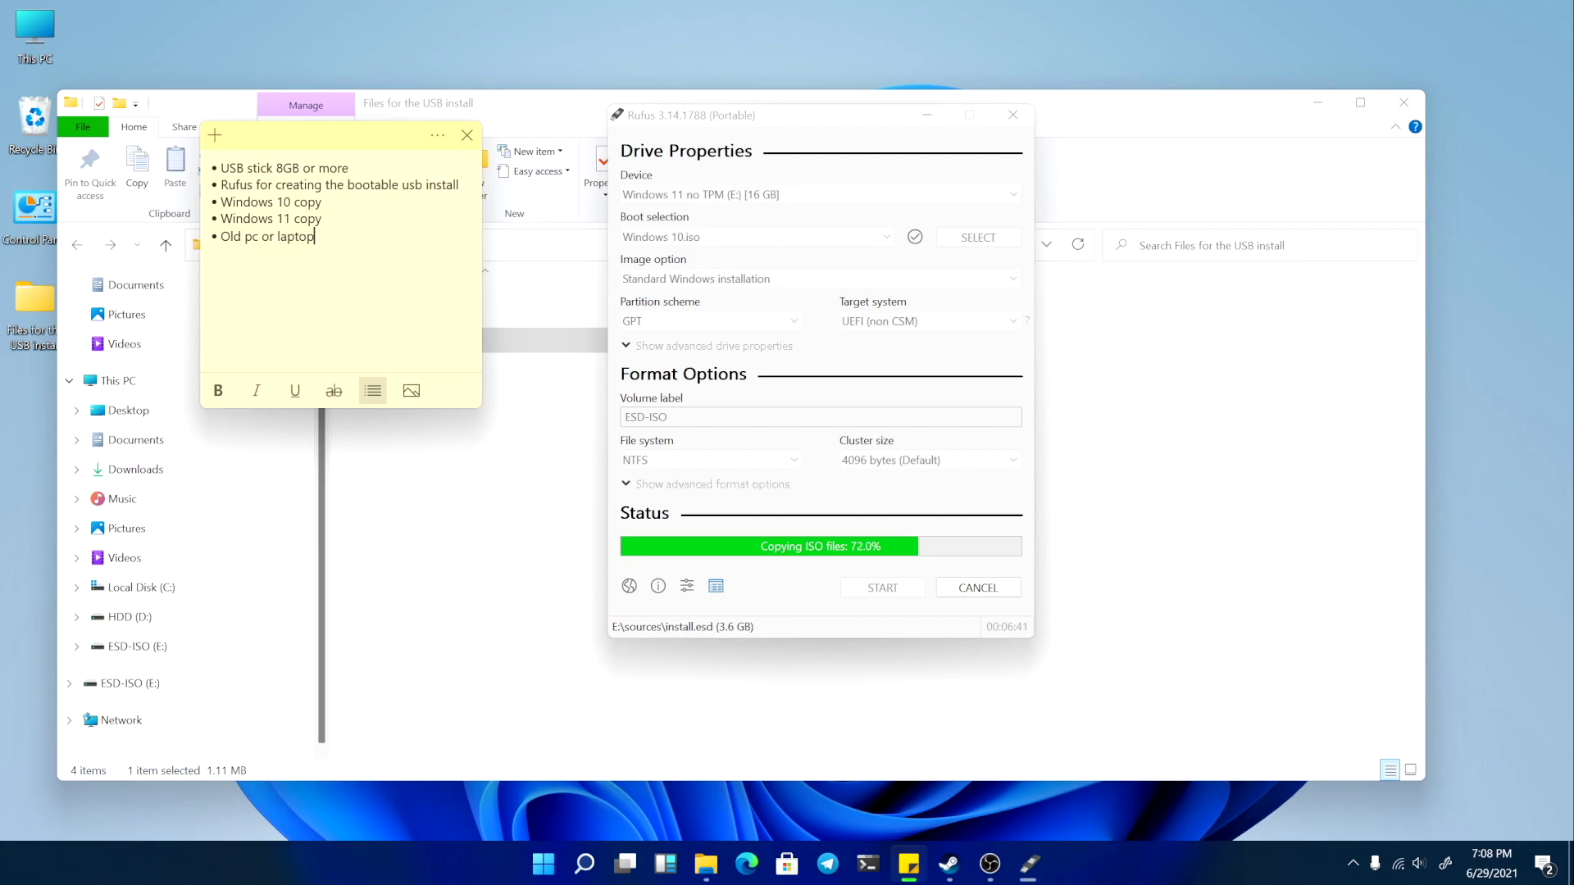
drag(344, 134, 1382, 158)
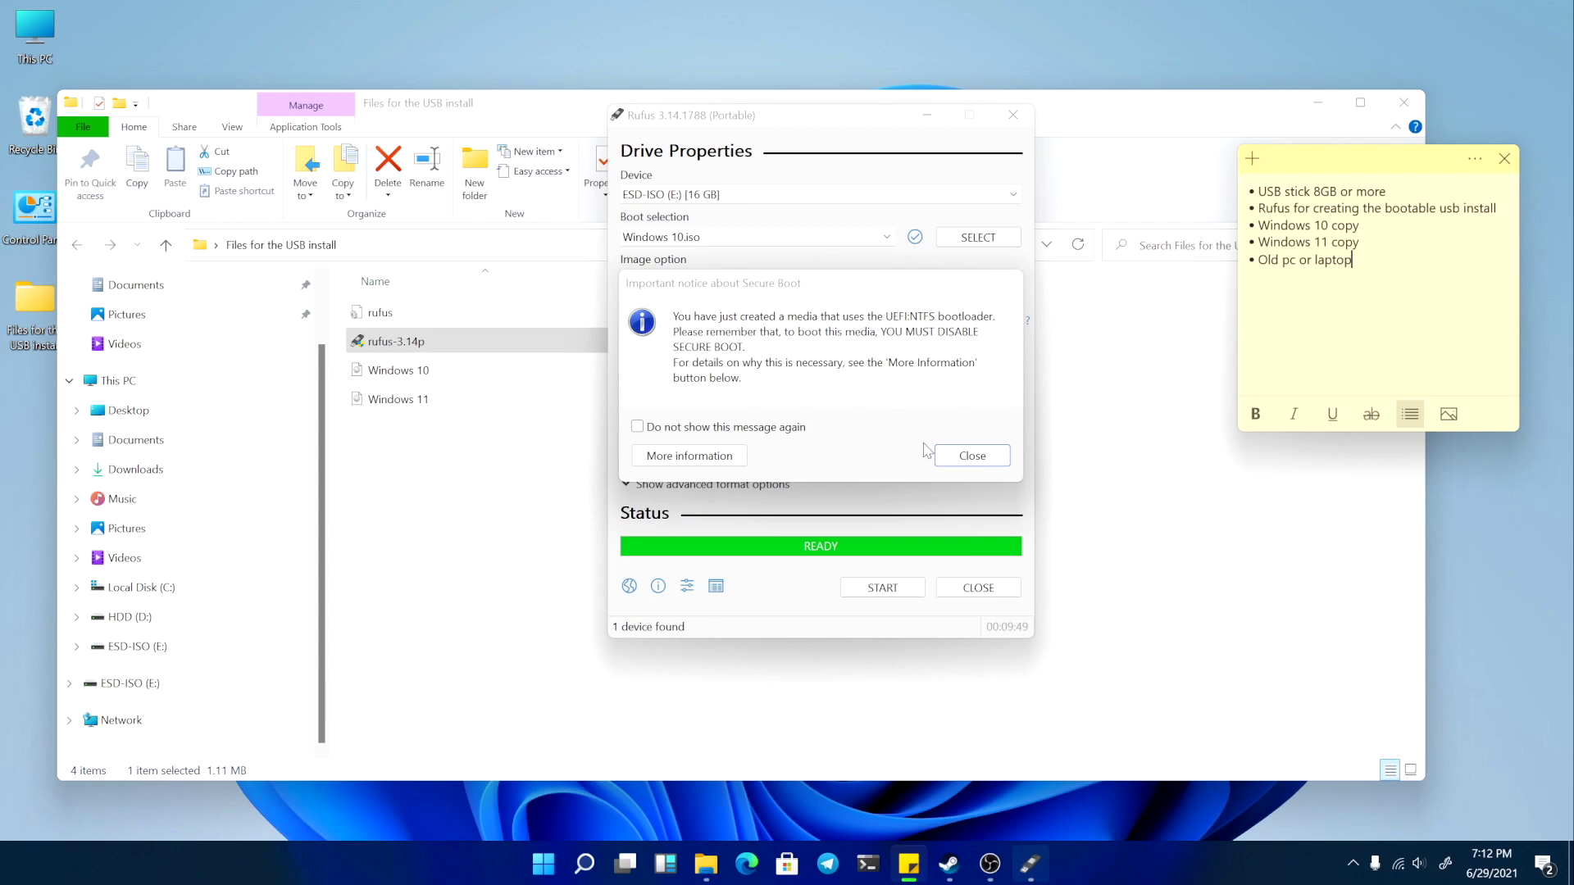
Dismiss the Secure Boot notice and close Rufus, then reposition the folder window.
click(959, 459)
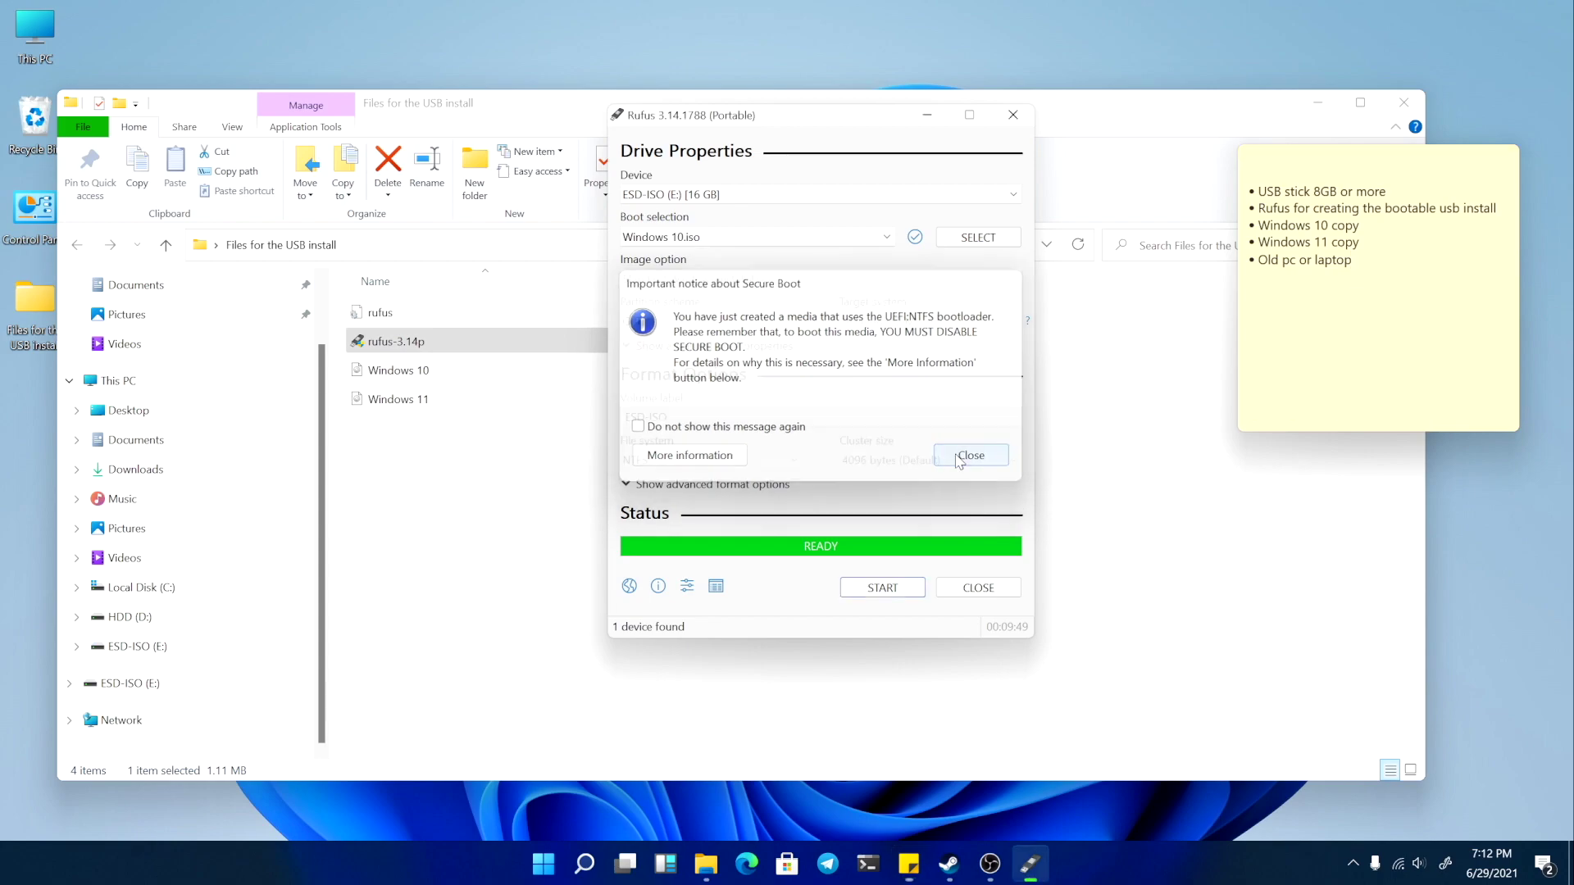
click(978, 588)
drag(756, 119, 797, 52)
Mount the Windows 11 disc image.
click(447, 331)
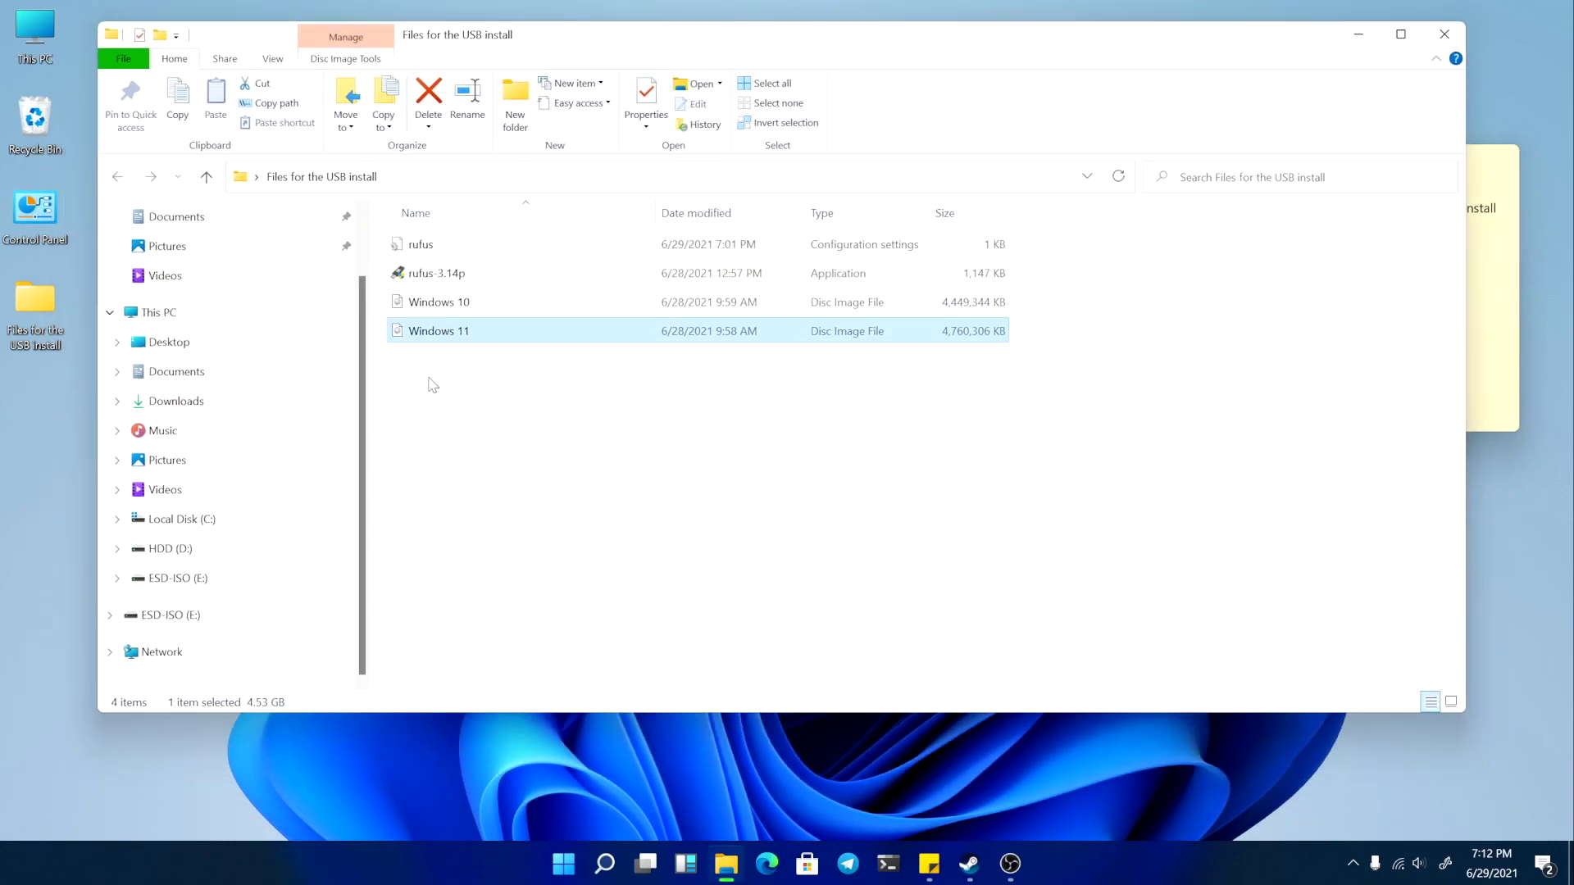
right_click(433, 337)
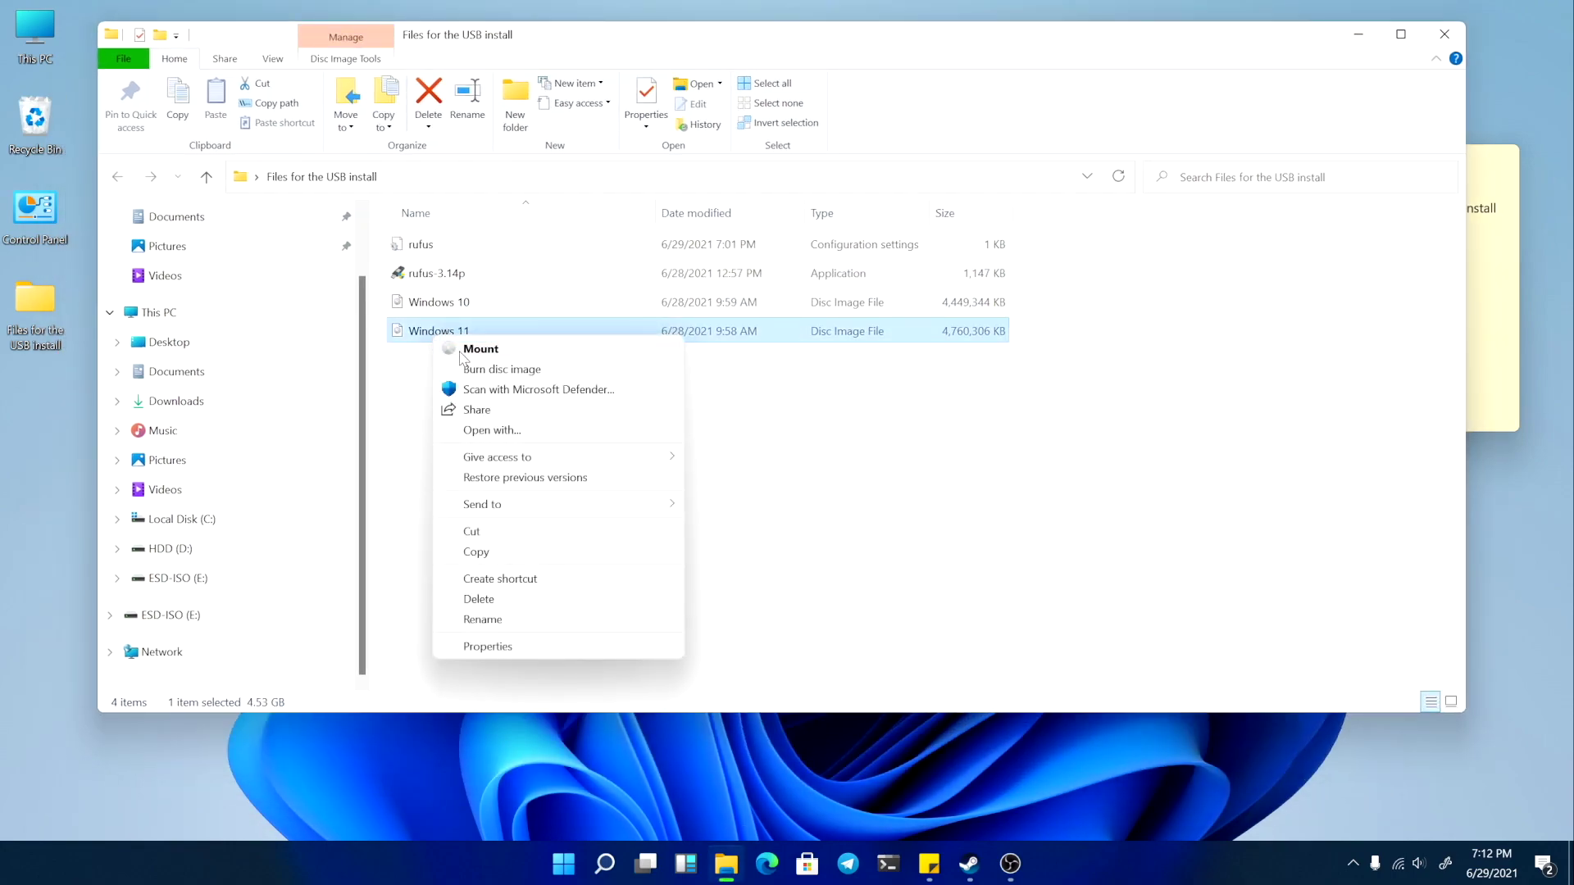
click(461, 351)
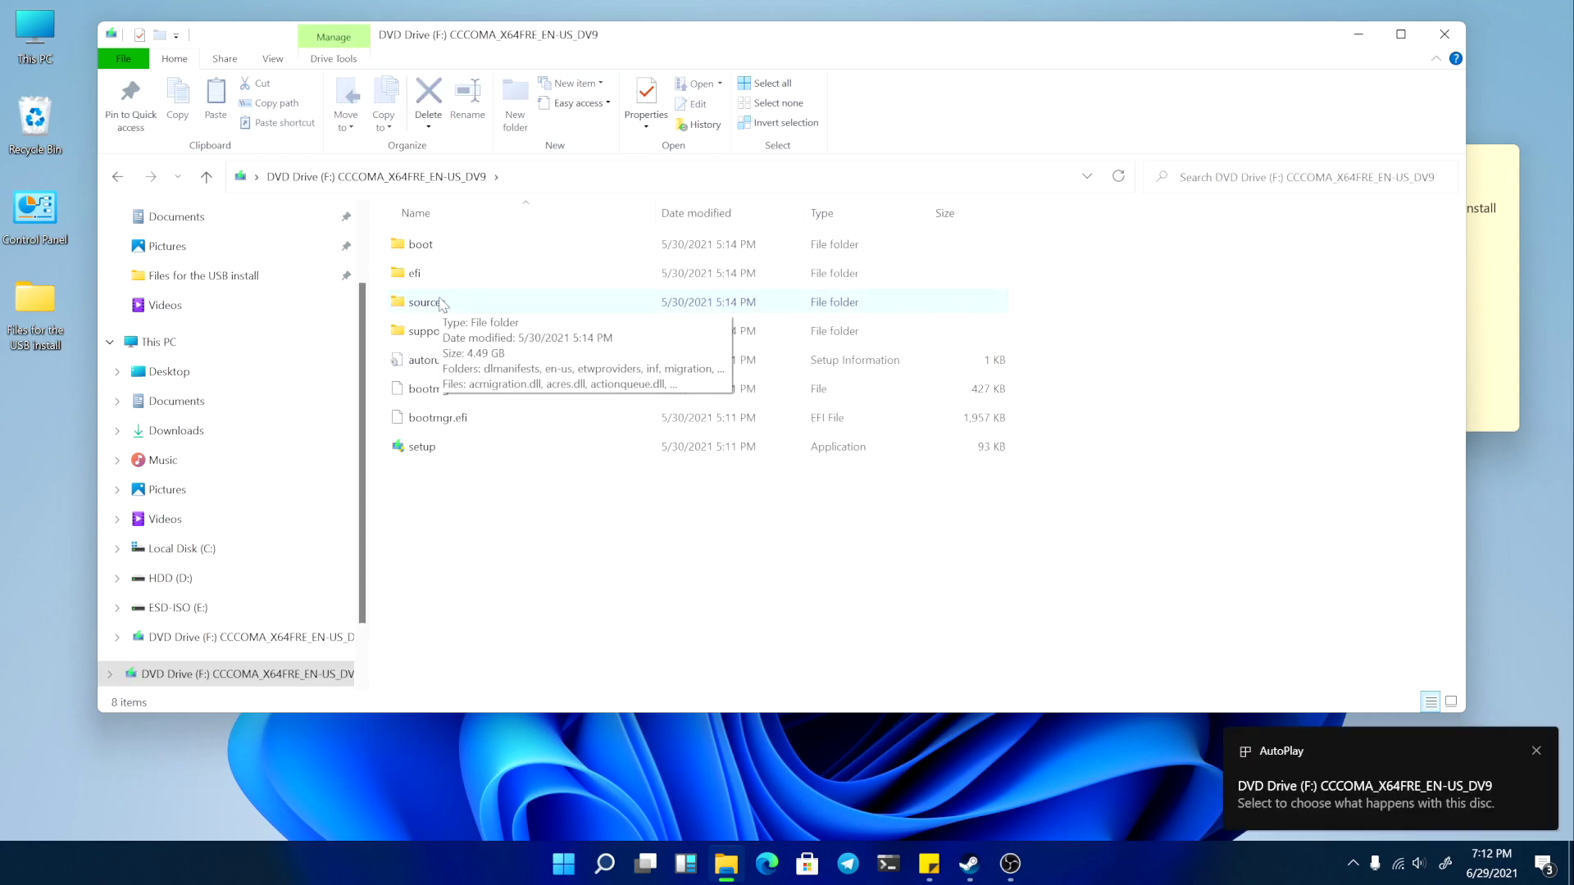
Open the mounted image's sources folder, sort it by size with the largest first, and select install.wim.
click(443, 303)
double_click(443, 304)
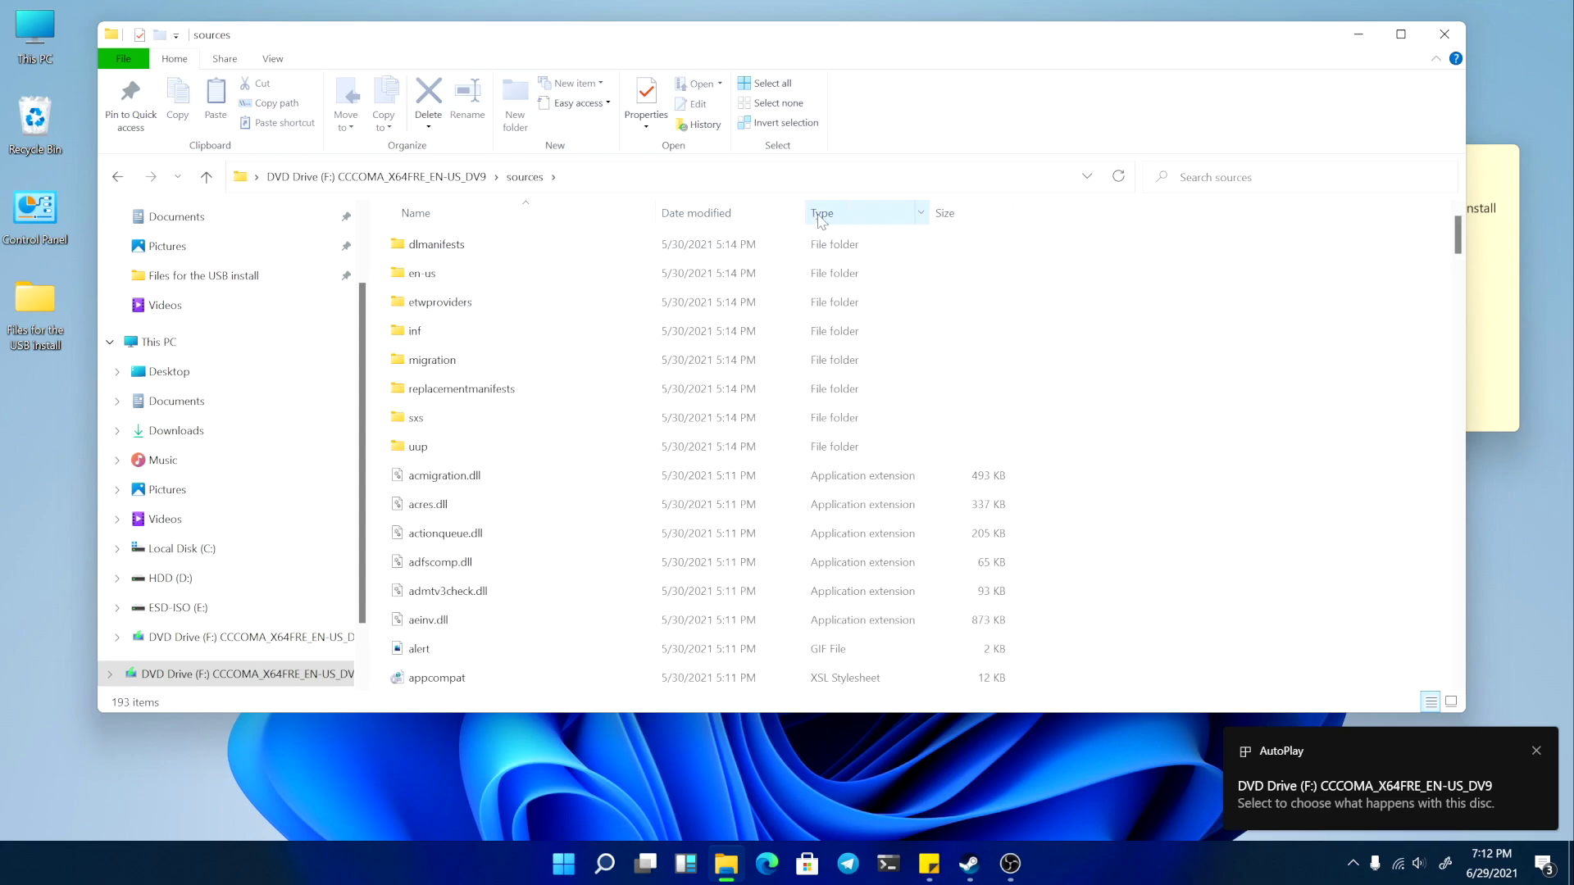
click(951, 214)
click(533, 246)
Open the sources folder on the ESD-ISO (E:) USB drive and sort its contents by size with the largest first.
scroll(194, 524, down, 1)
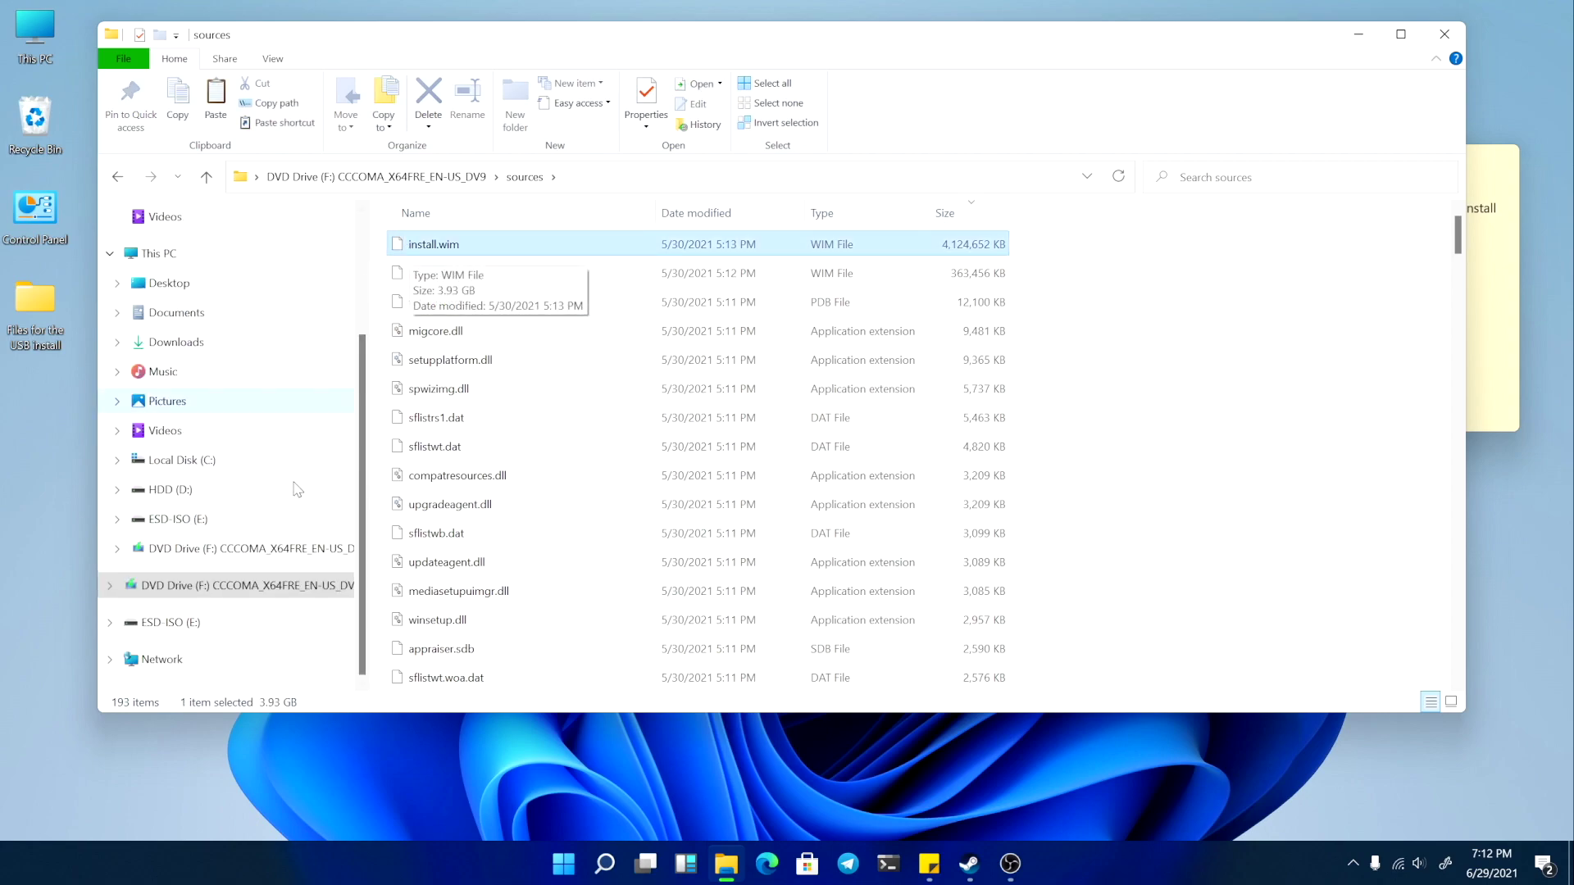
click(198, 522)
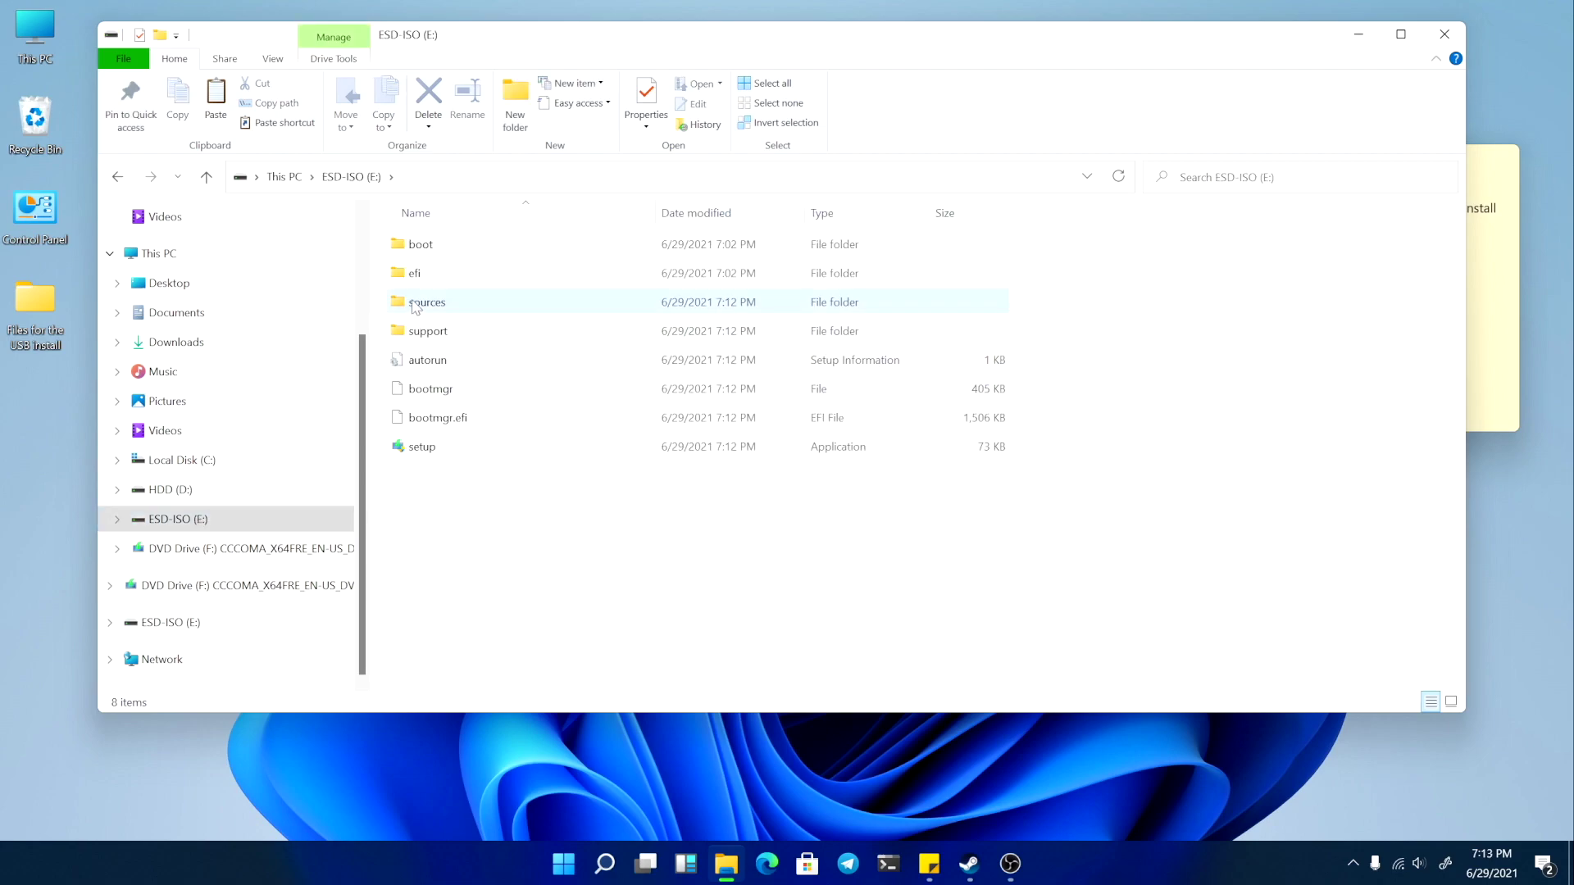
mouse_move(414, 308)
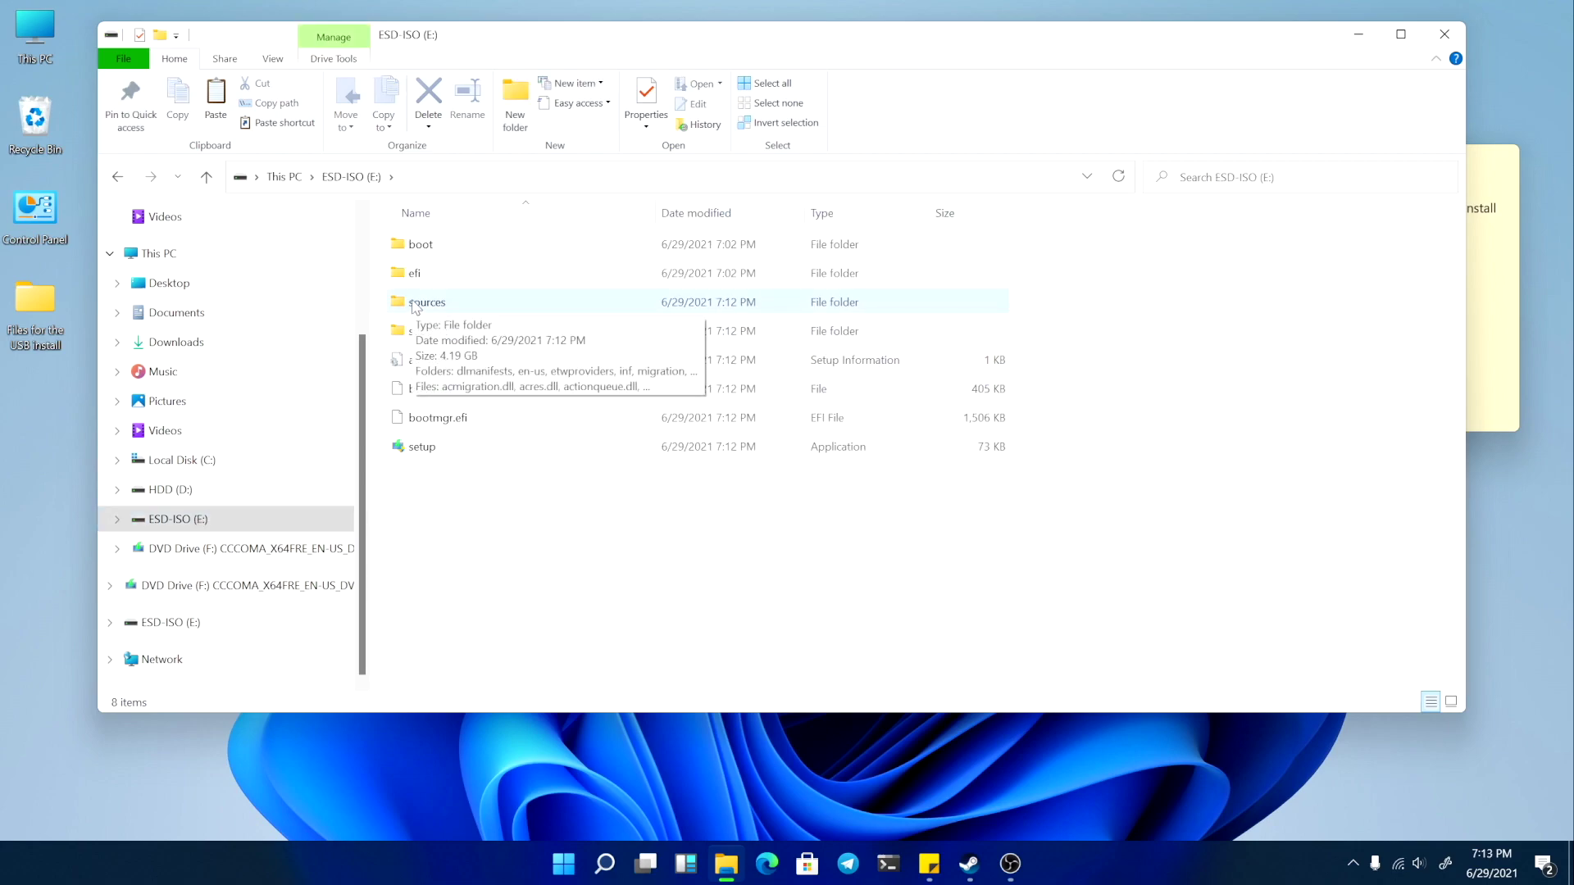
double_click(416, 303)
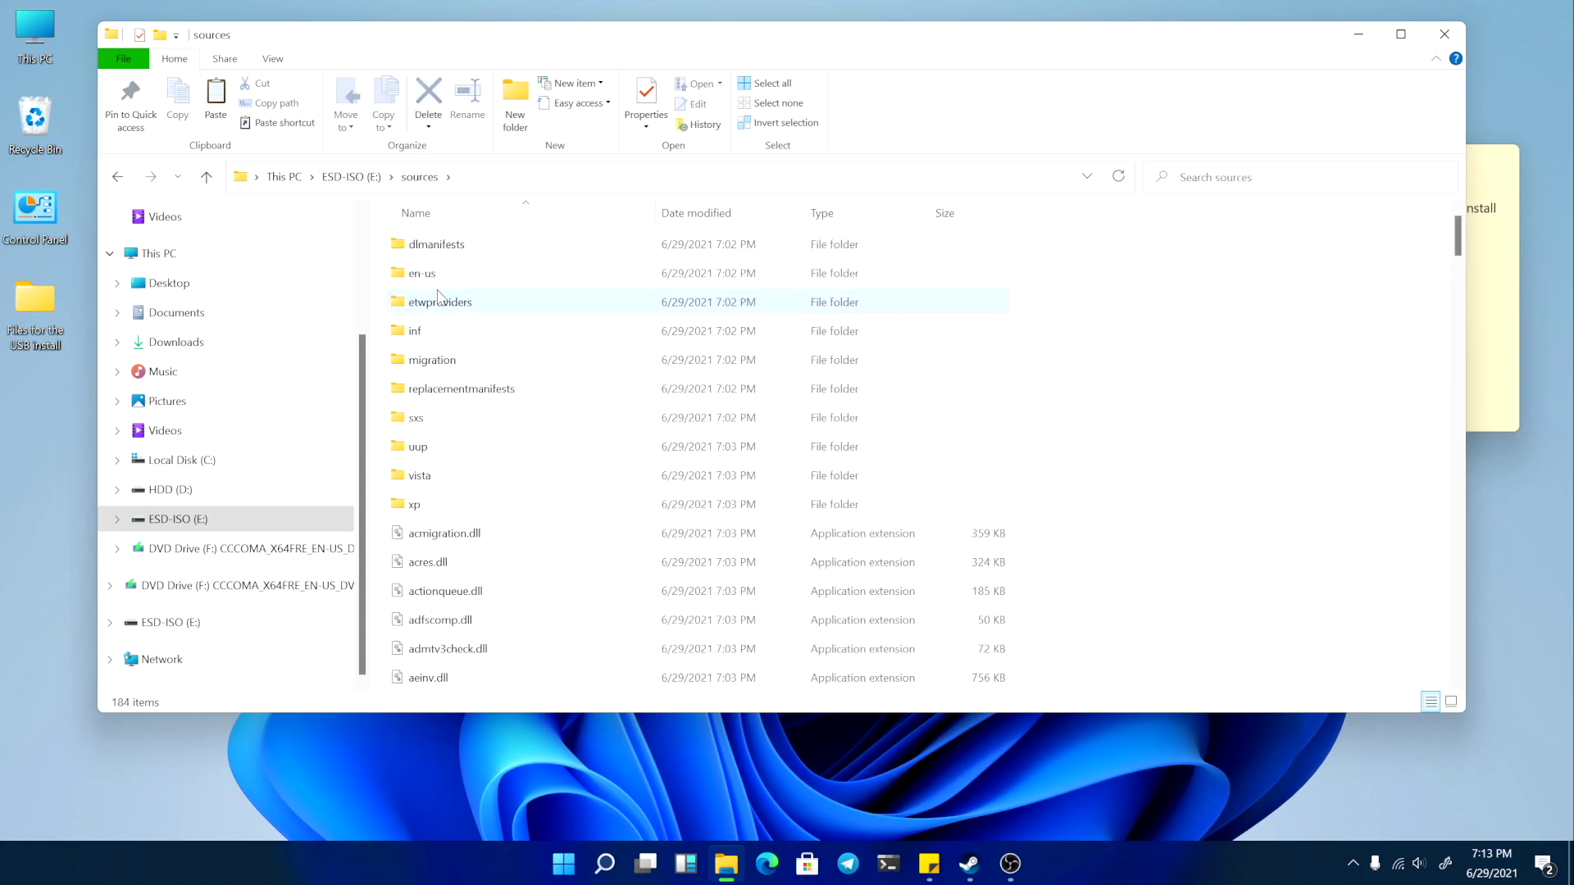
click(946, 214)
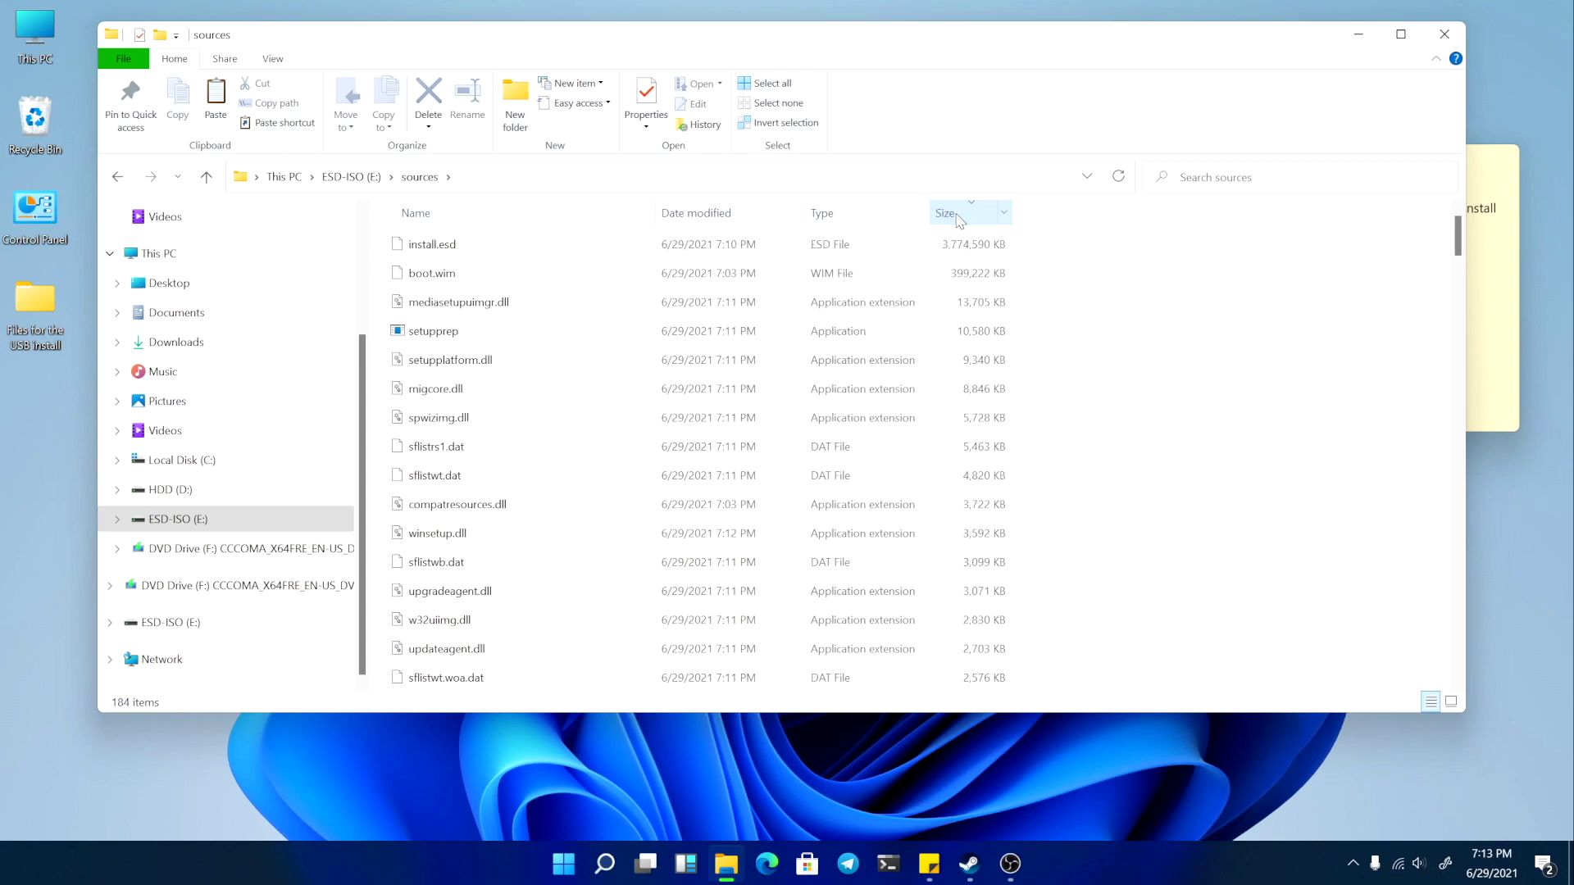
Permanently delete install.esd from the USB drive's sources folder.
click(433, 250)
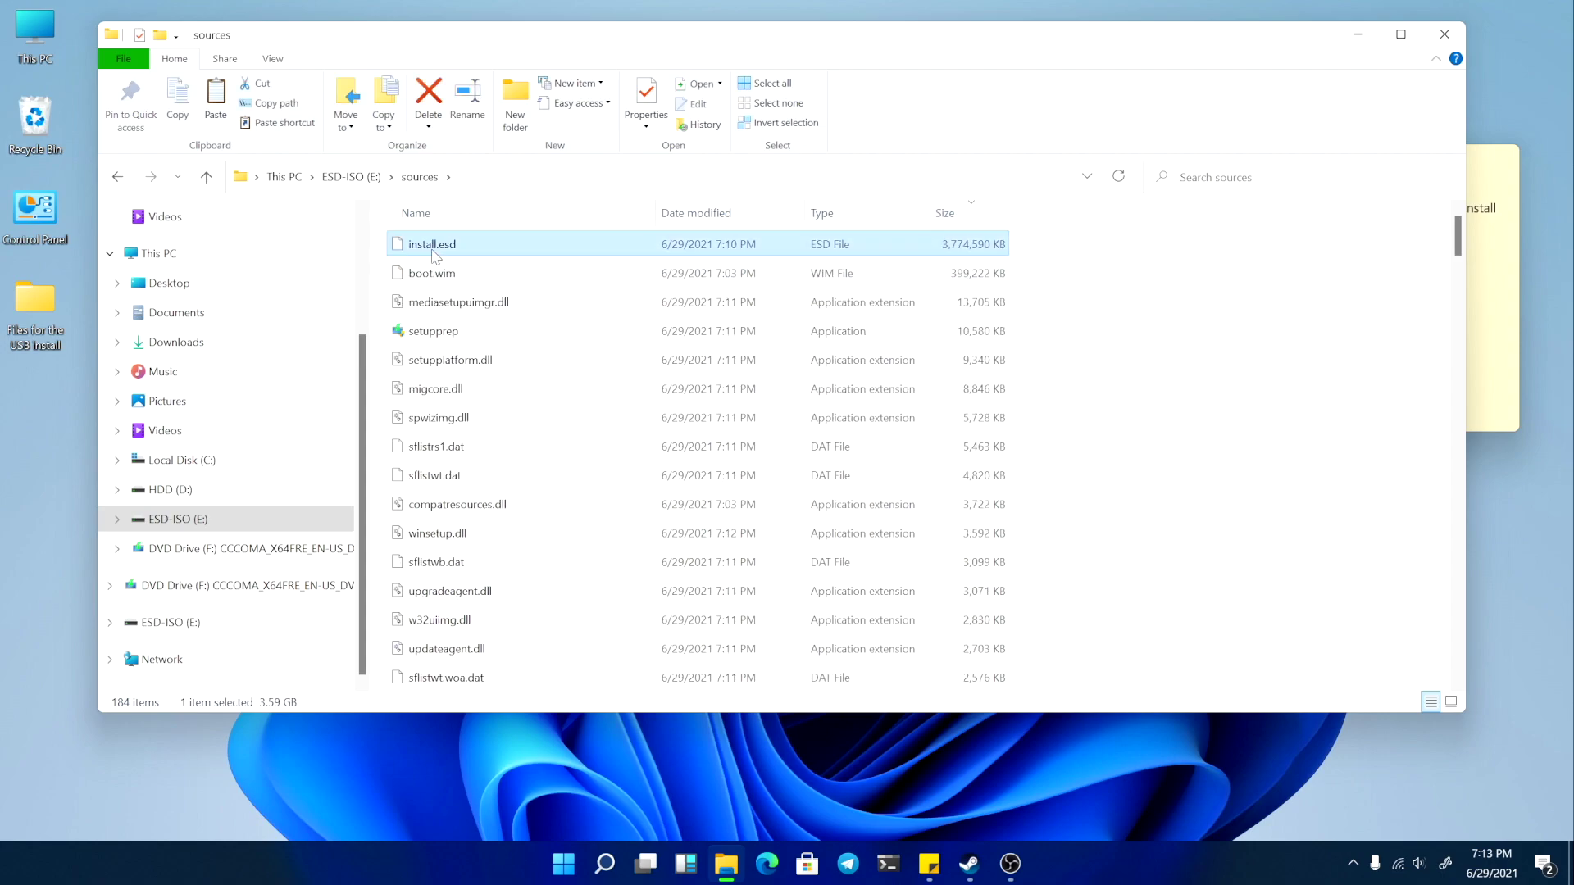
right_click(436, 256)
click(472, 419)
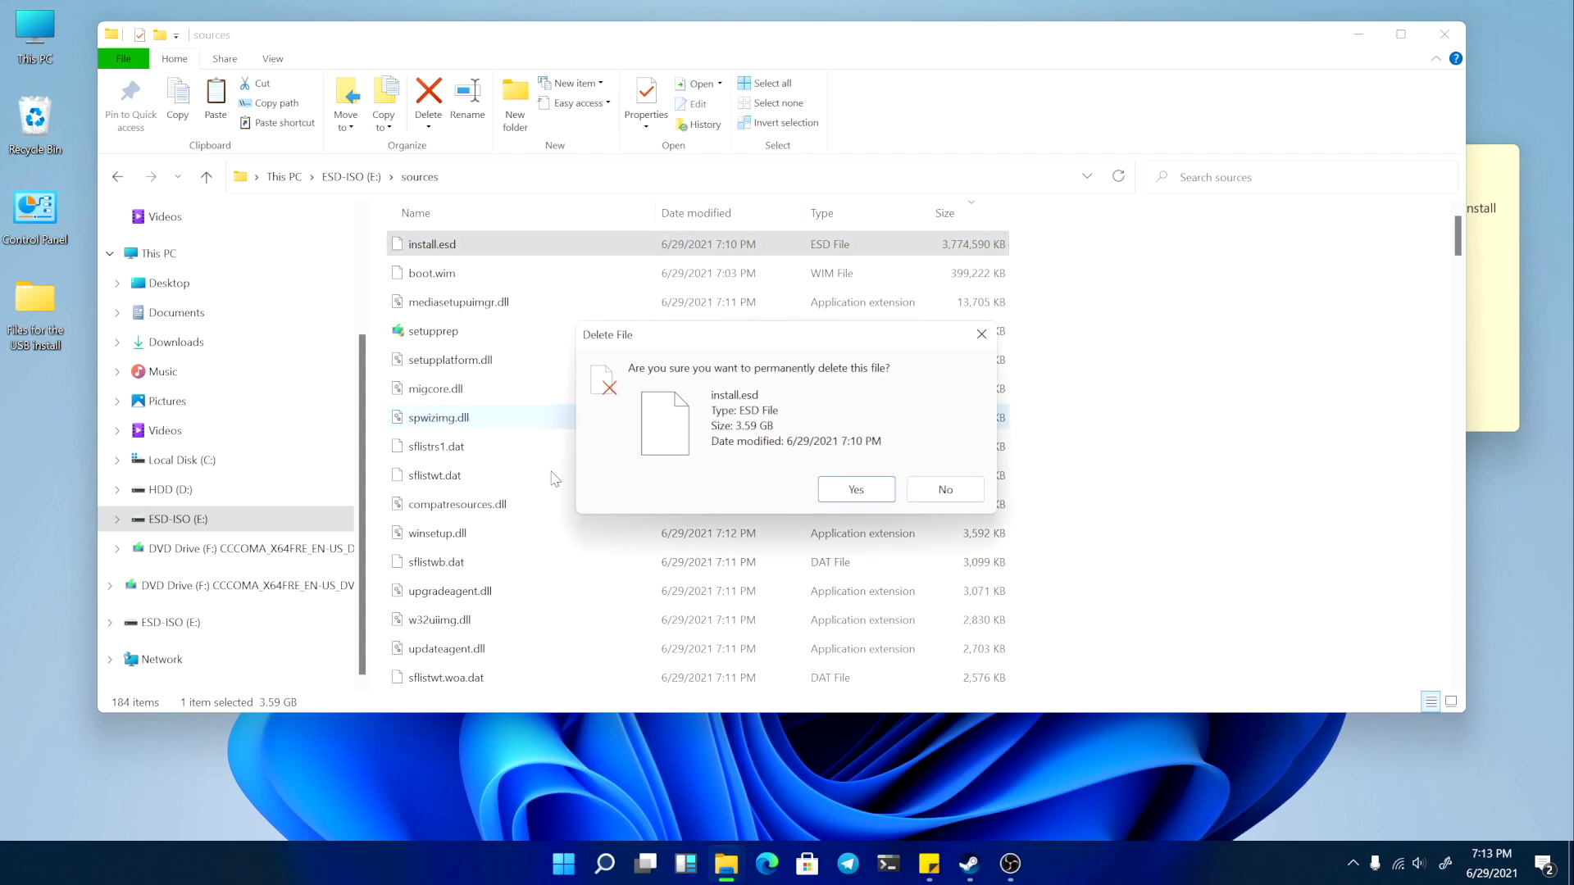
click(853, 490)
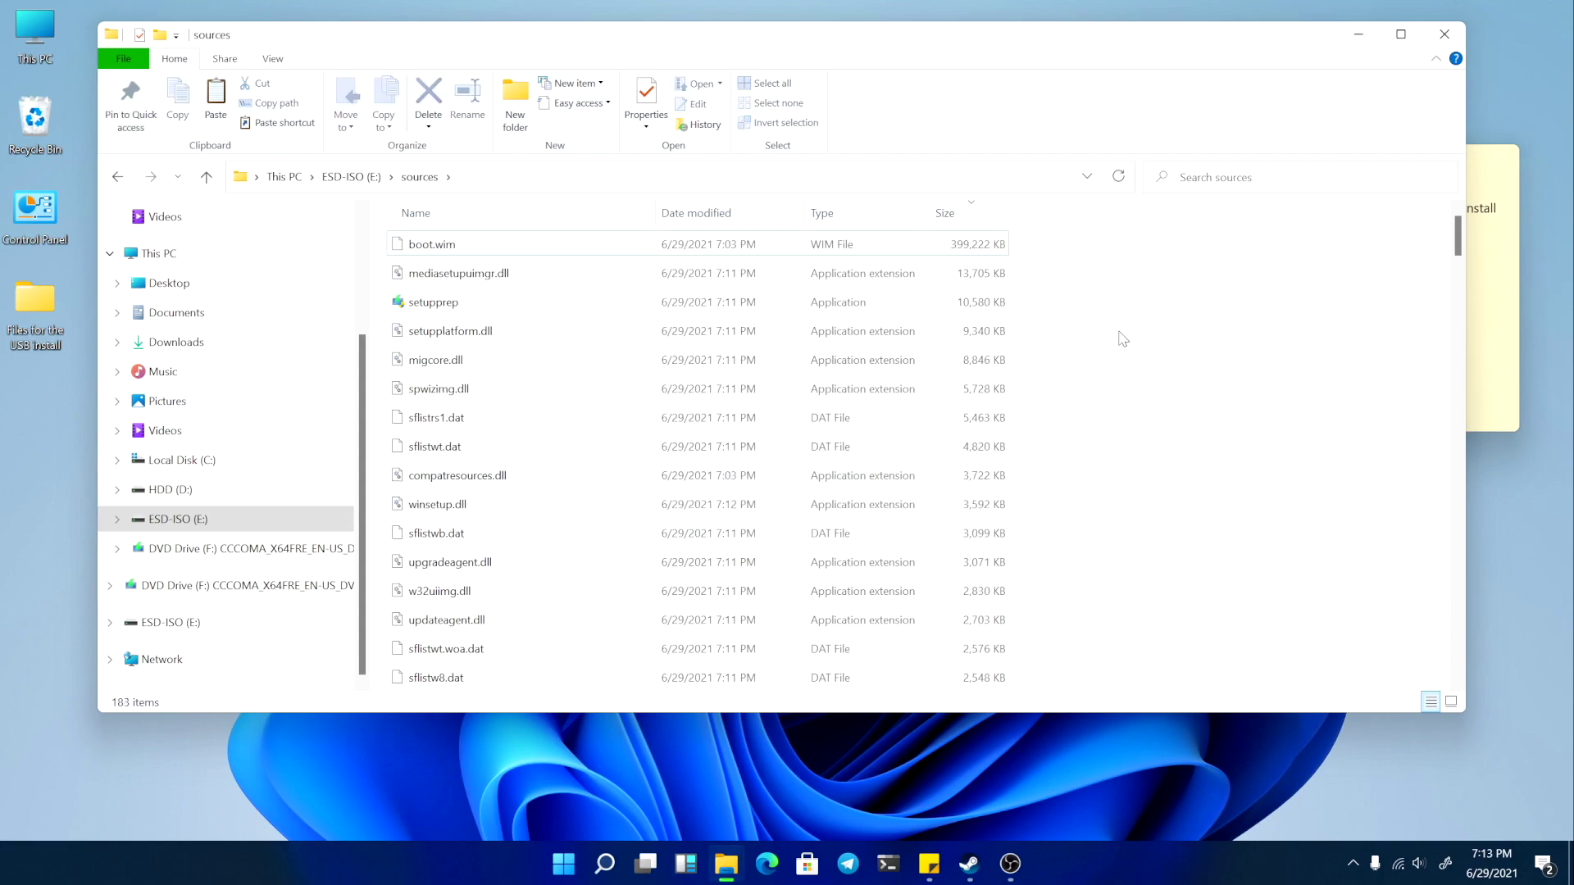
Paste the copied Windows 11 install.wim into the USB drive's sources folder and move the copy progress window aside.
key(ctrl+v)
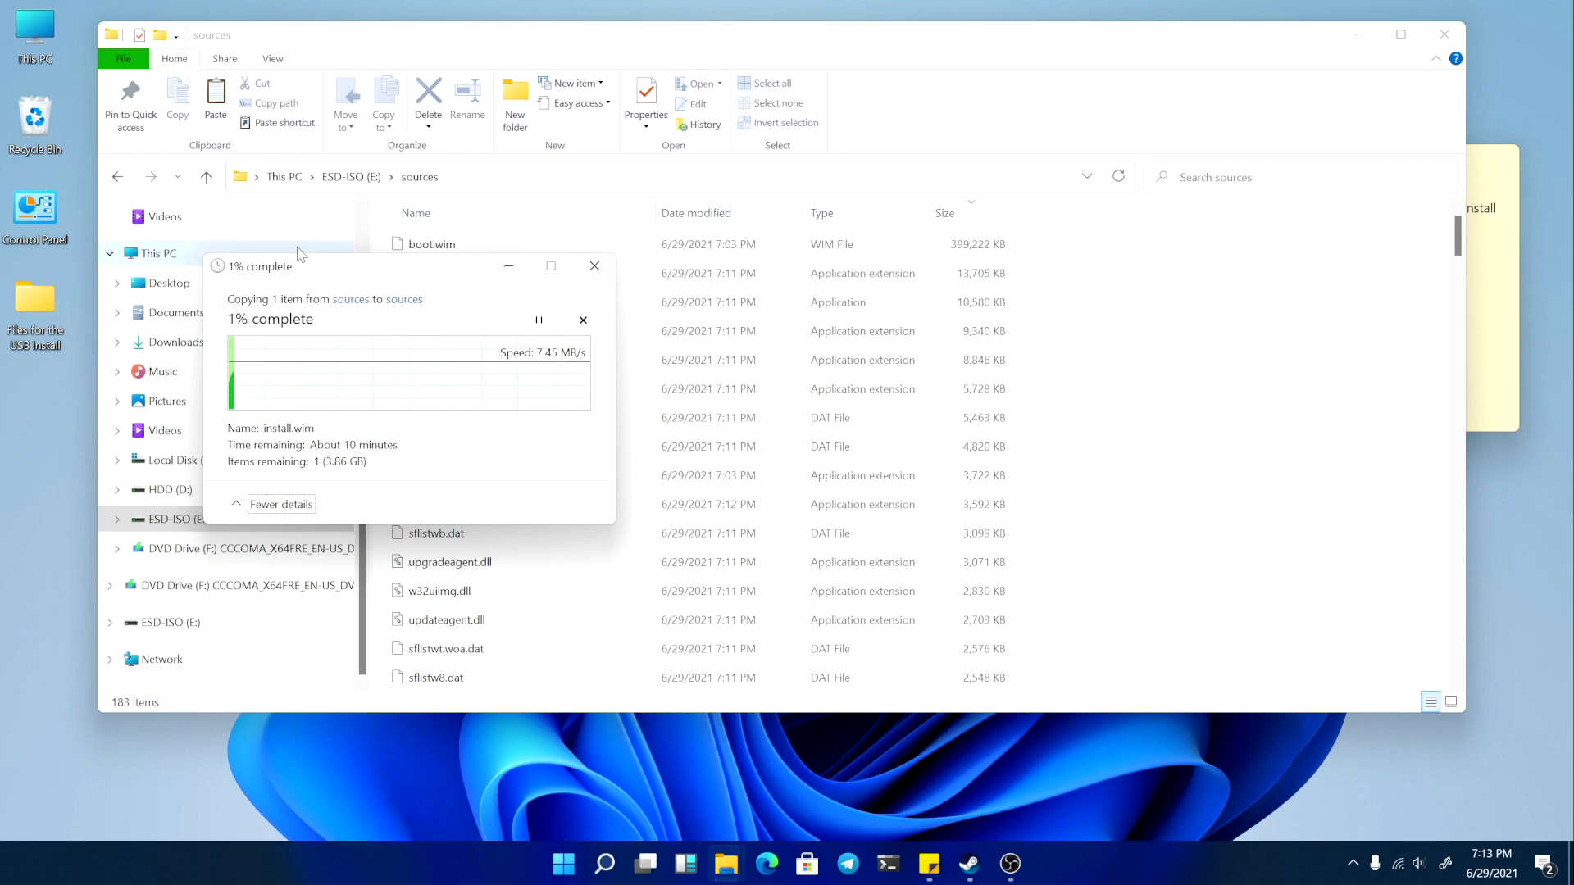
drag(336, 267, 727, 242)
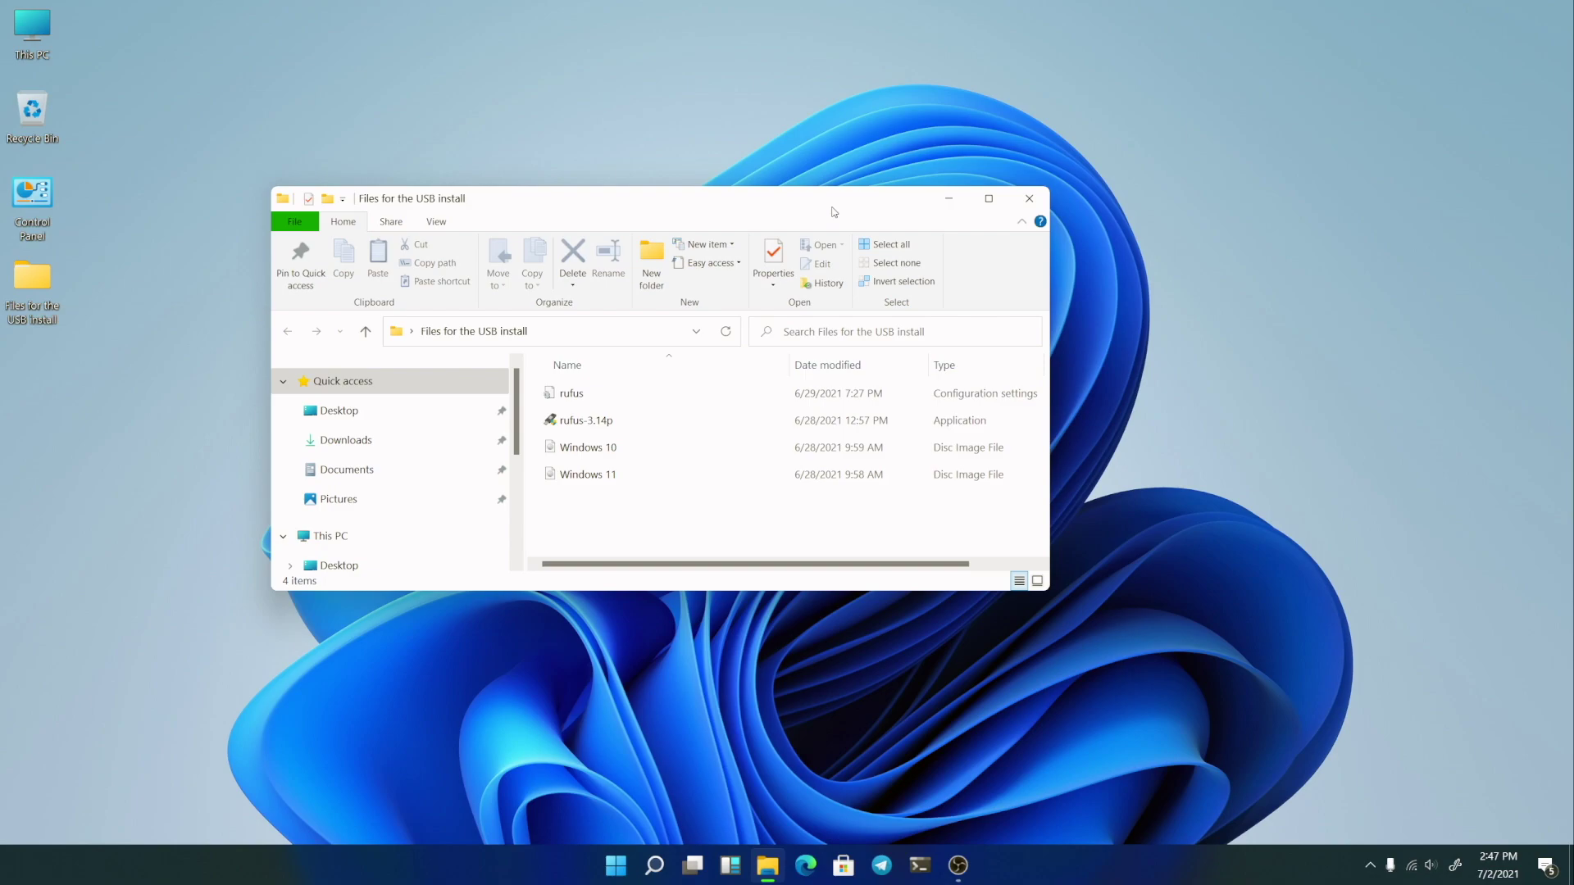
drag(834, 212, 806, 170)
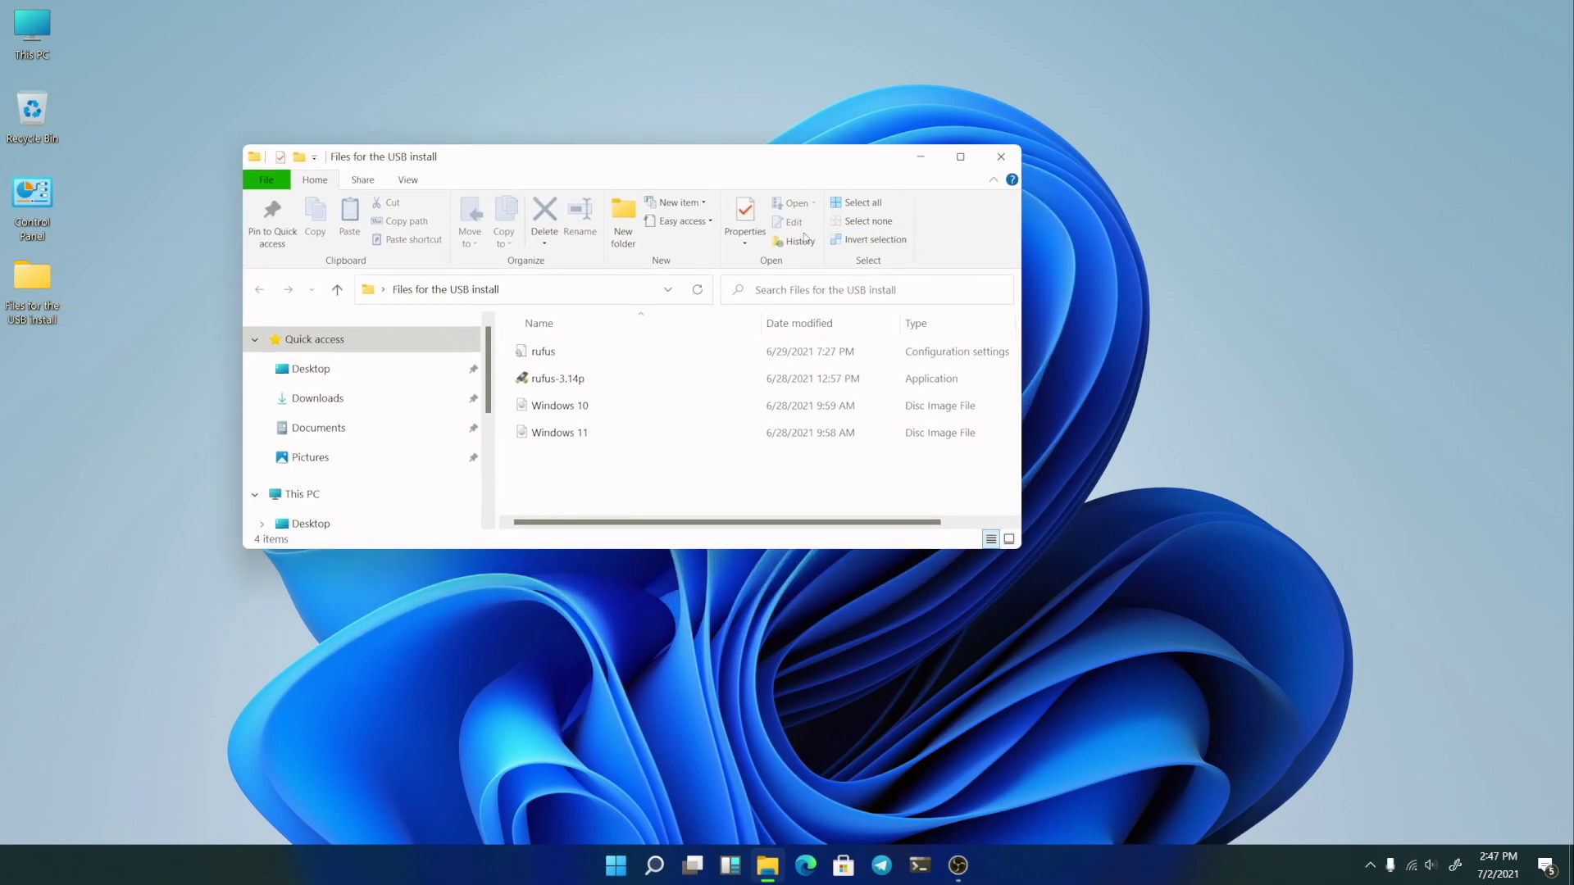
click(959, 865)
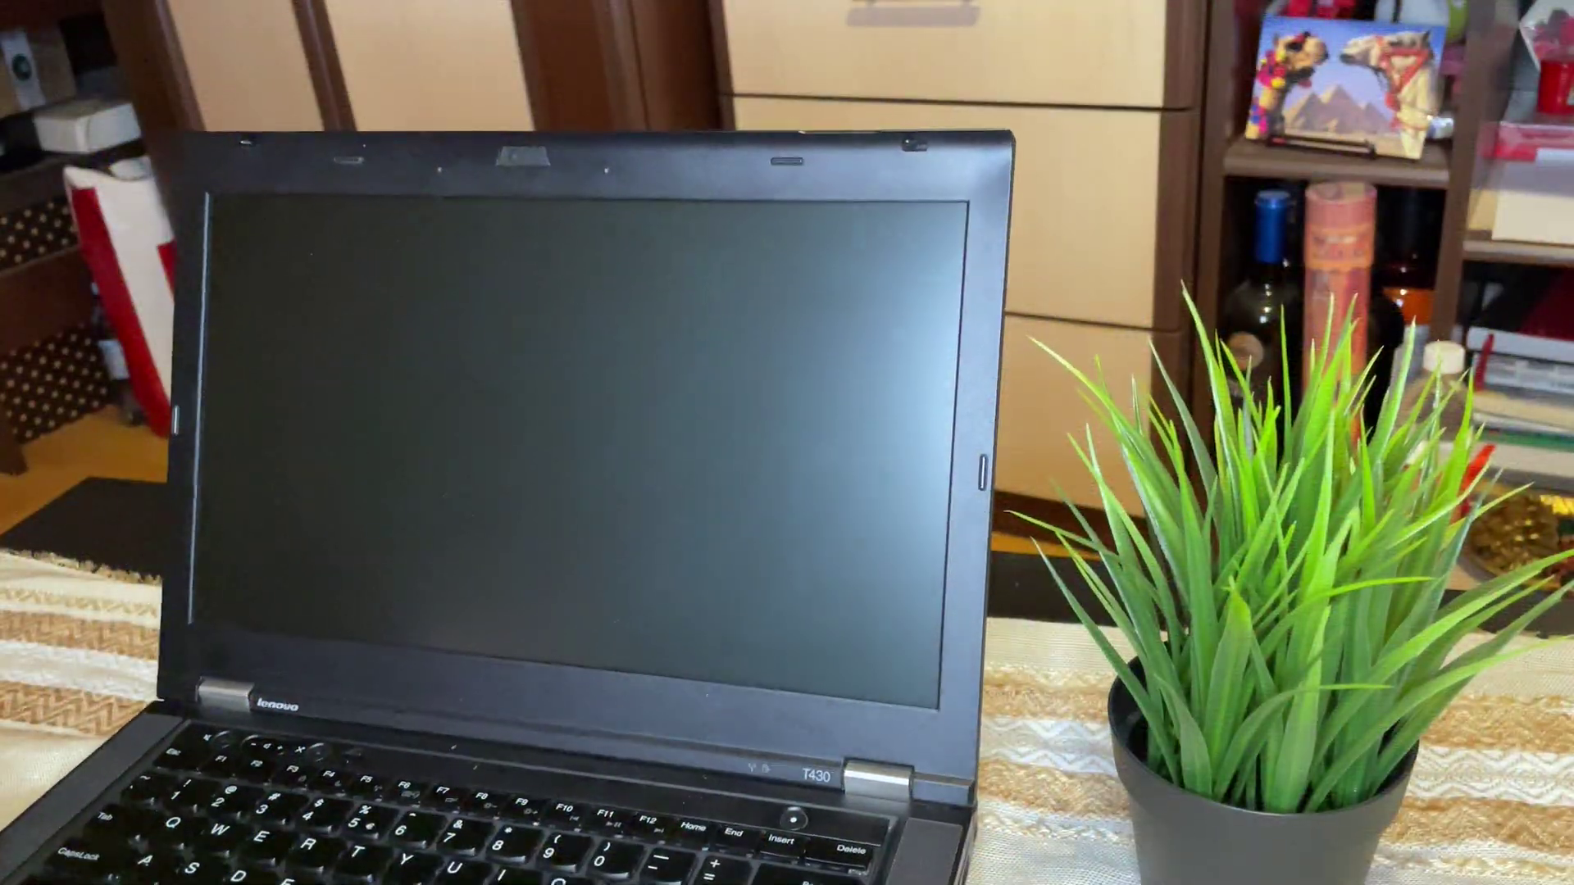